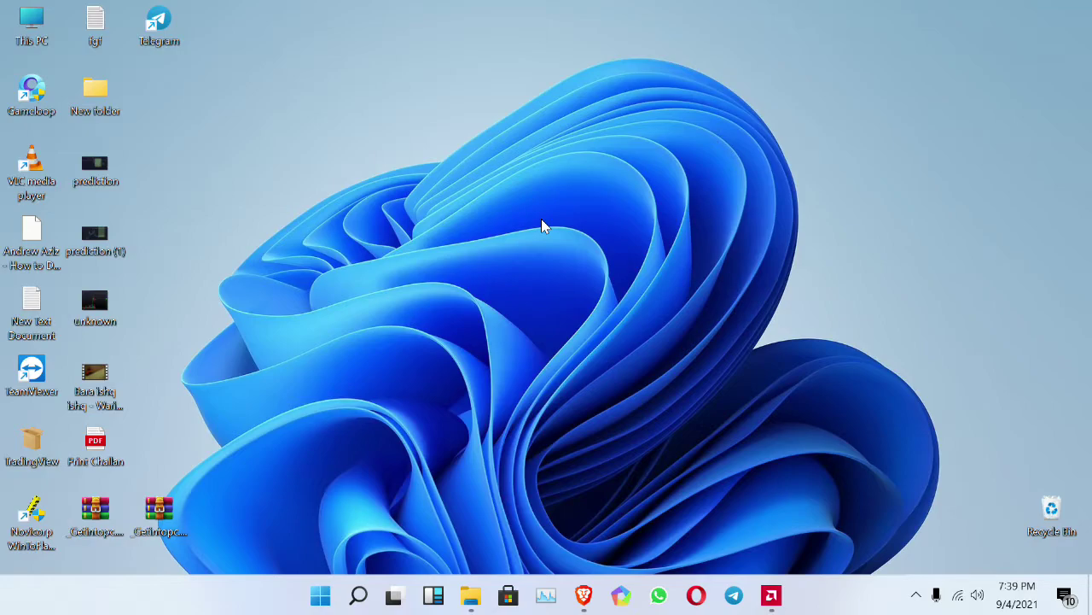
{"action": "right_click", "coordinate": [489, 81]}
{"action": "left_click", "coordinate": [546, 157]}
{"action": "right_click", "coordinate": [547, 126]}
{"action": "left_click", "coordinate": [580, 198]}
{"action": "right_click", "coordinate": [539, 124]}
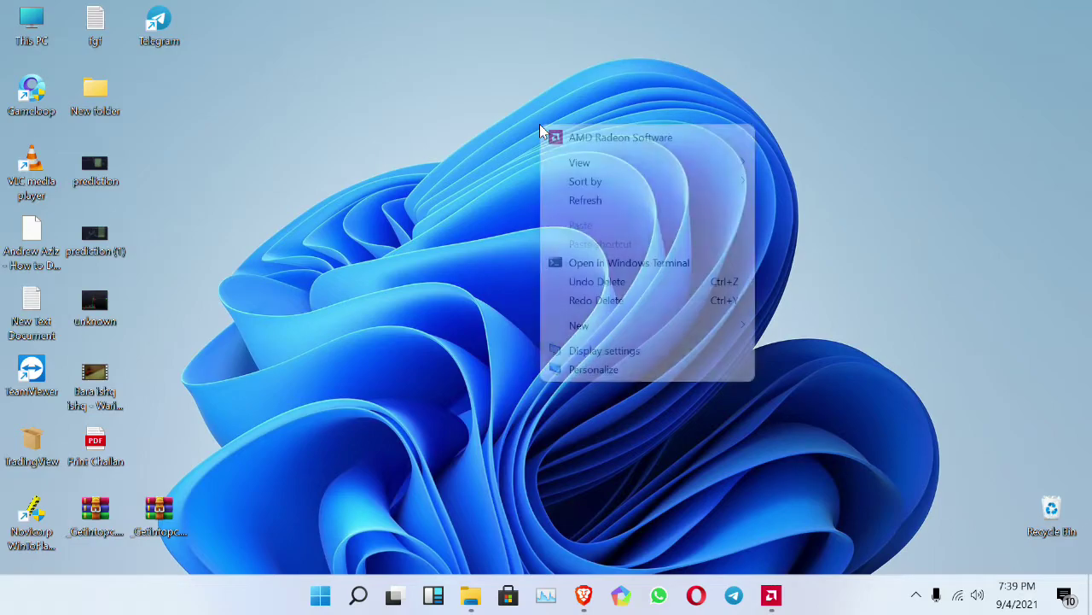
{"action": "left_click", "coordinate": [580, 203]}
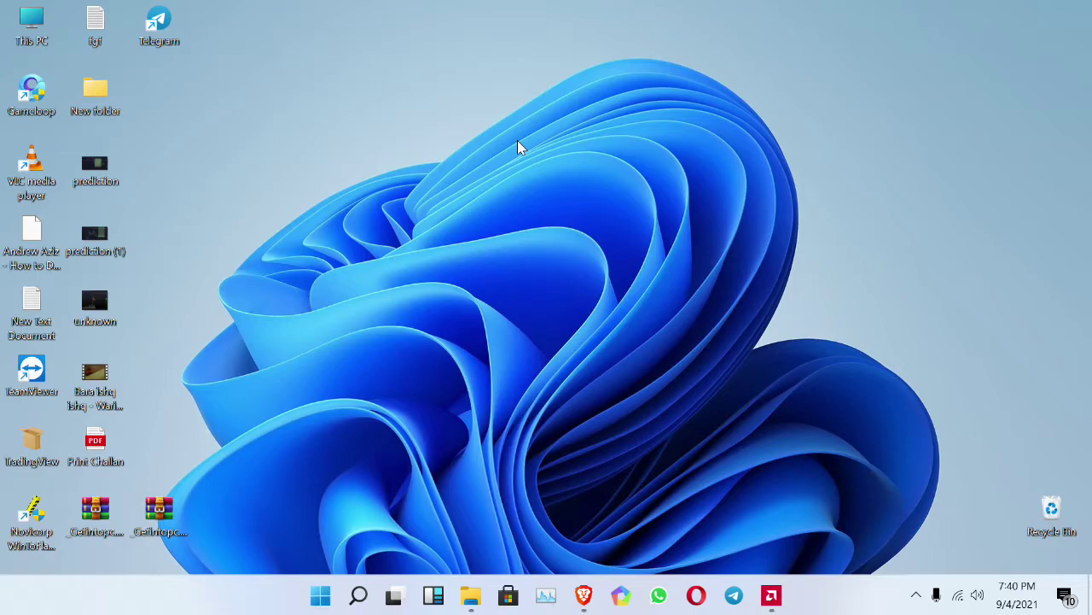
{"action": "right_click", "coordinate": [542, 104]}
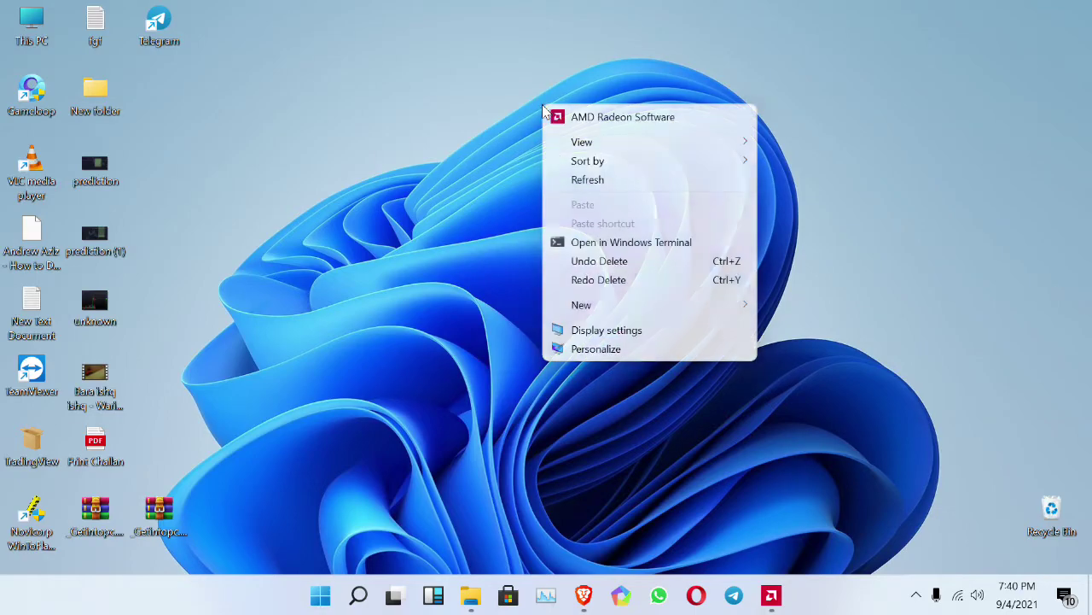
{"action": "left_click", "coordinate": [585, 179]}
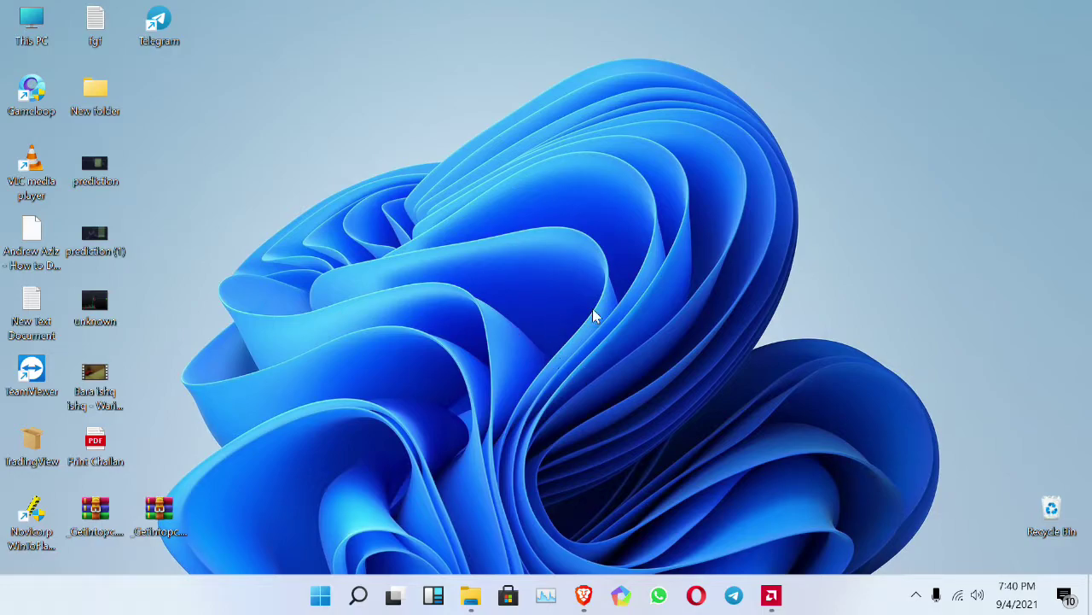
{"action": "right_click", "coordinate": [528, 181]}
{"action": "left_click", "coordinate": [579, 255]}
Step: Move the Novicorp WinToFlash Lite shortcut out of the icon columns to an empty area of the desktop
{"action": "left_click_drag", "start_coordinate": [31, 511], "coordinate": [431, 171]}
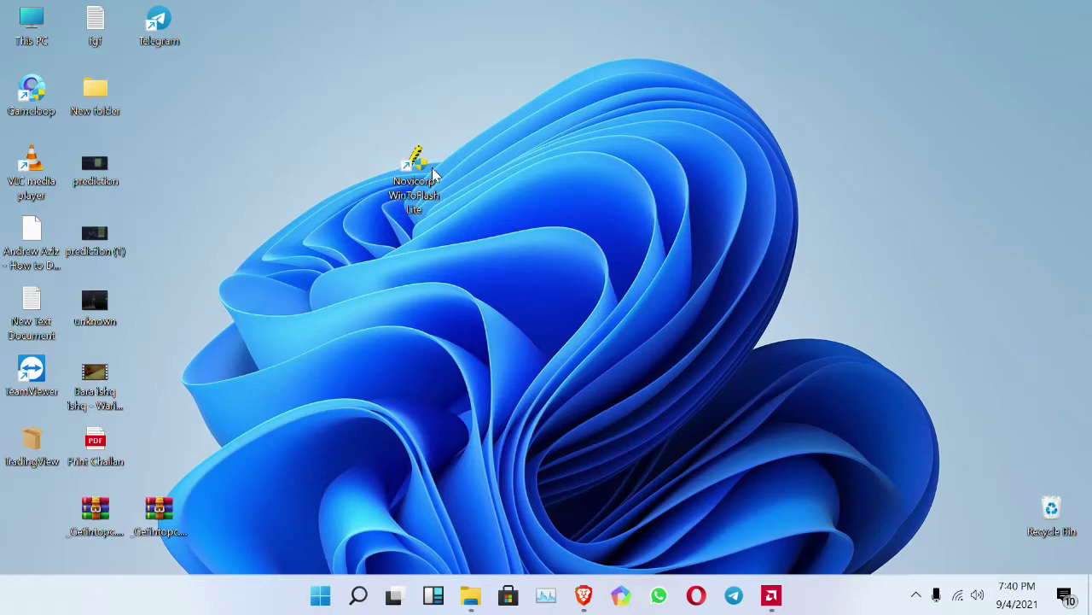
{"action": "left_click_drag", "start_coordinate": [427, 181], "coordinate": [363, 181]}
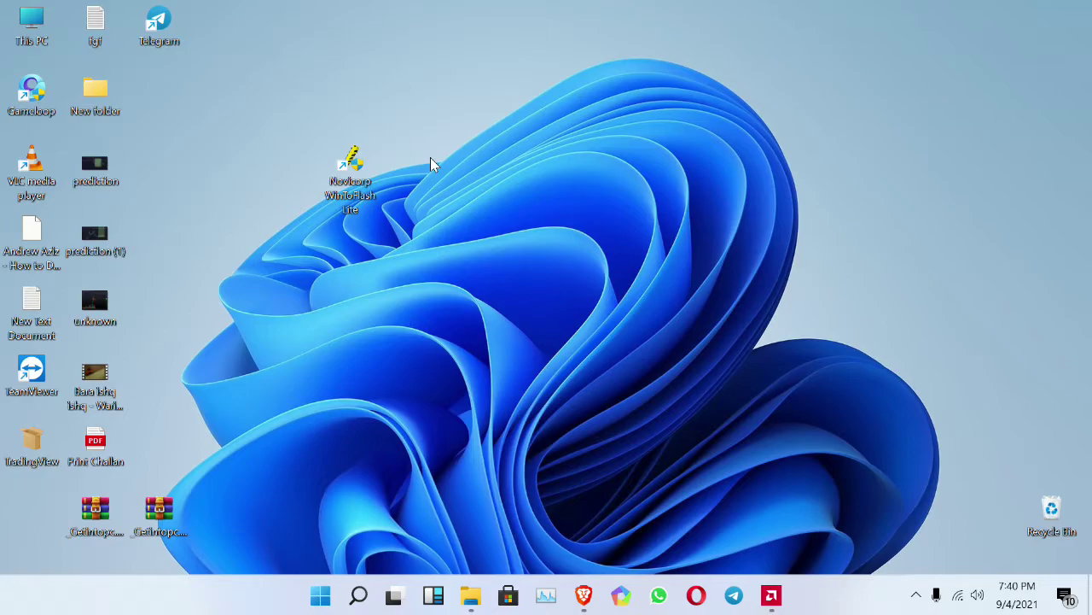
{"action": "mouse_move", "coordinate": [349, 172]}
{"action": "left_mouse_down"}
{"action": "mouse_move", "coordinate": [331, 224]}
{"action": "mouse_move", "coordinate": [288, 144]}
{"action": "mouse_move", "coordinate": [352, 103]}
{"action": "mouse_move", "coordinate": [352, 184]}
{"action": "mouse_move", "coordinate": [353, 171]}
{"action": "left_mouse_up"}
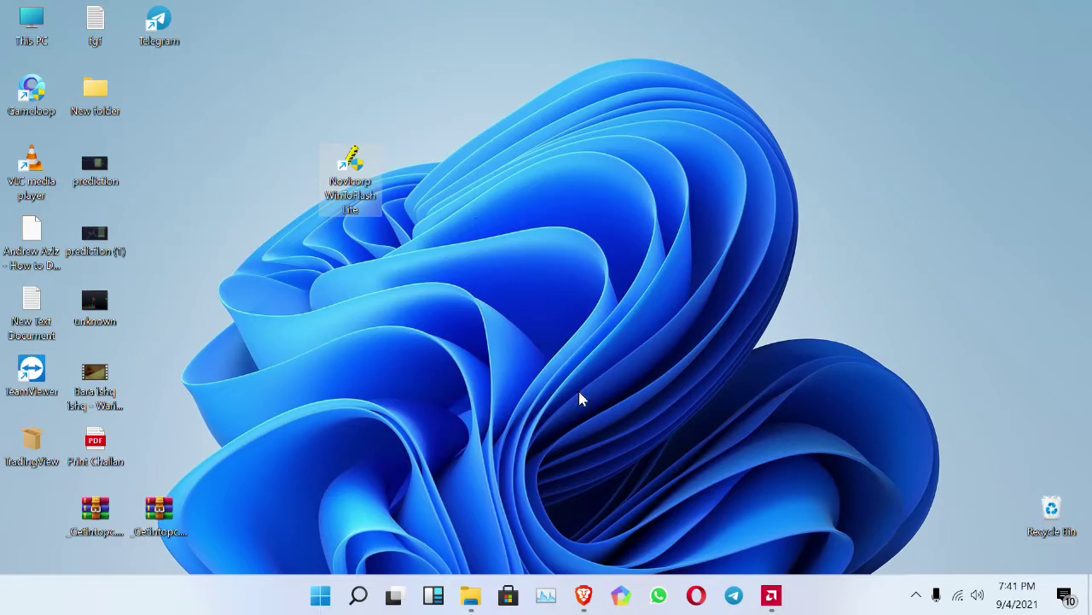
Step: Switch to the Brave browser and highlight the address of the filehorse.com WinToFlash old versions page
{"action": "left_click", "coordinate": [584, 595]}
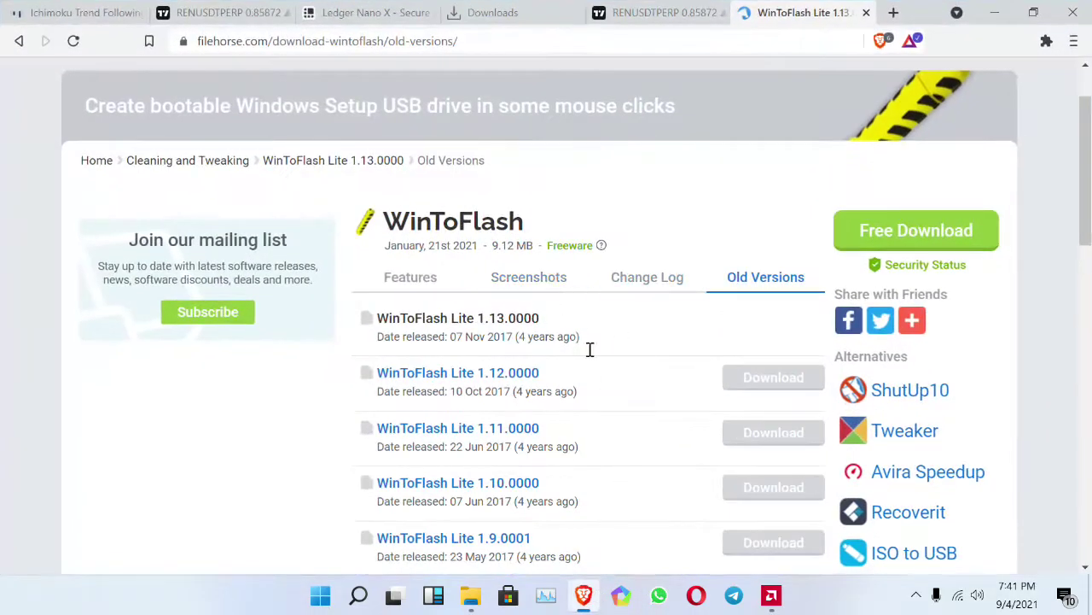
{"action": "scroll", "coordinate": [641, 294], "scroll_direction": "down", "scroll_amount": 2}
{"action": "scroll", "coordinate": [649, 316], "scroll_direction": "up", "scroll_amount": 4}
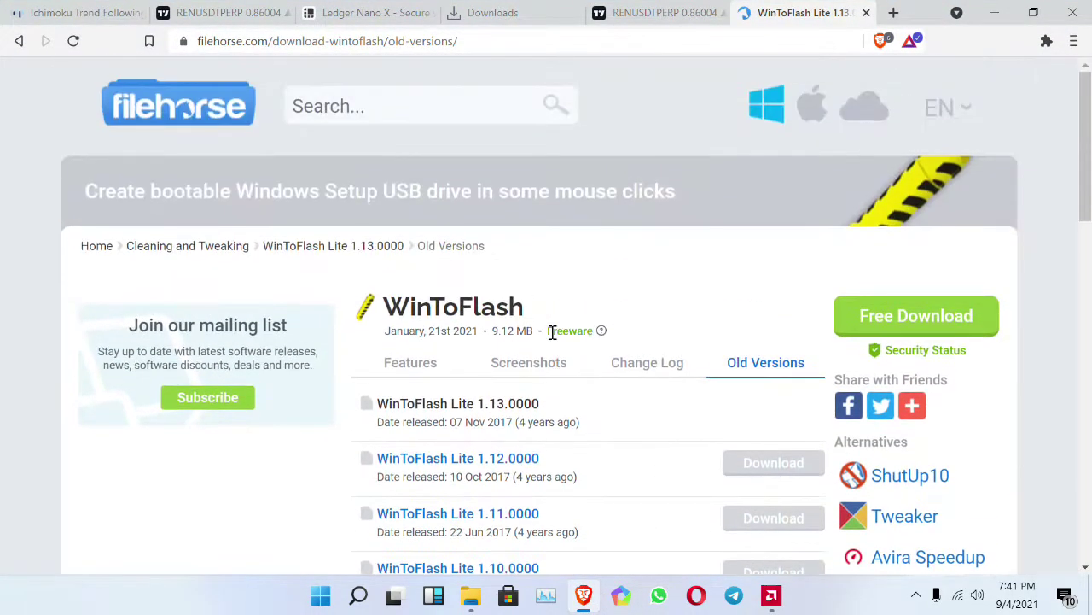
{"action": "left_click_drag", "start_coordinate": [516, 40], "coordinate": [190, 41]}
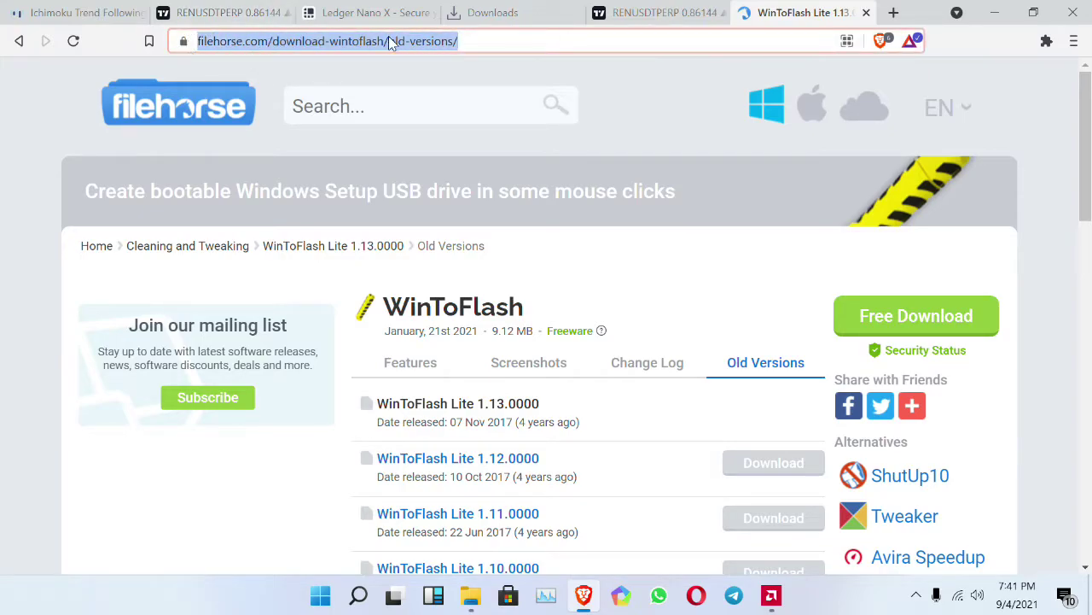
{"action": "left_click", "coordinate": [478, 37]}
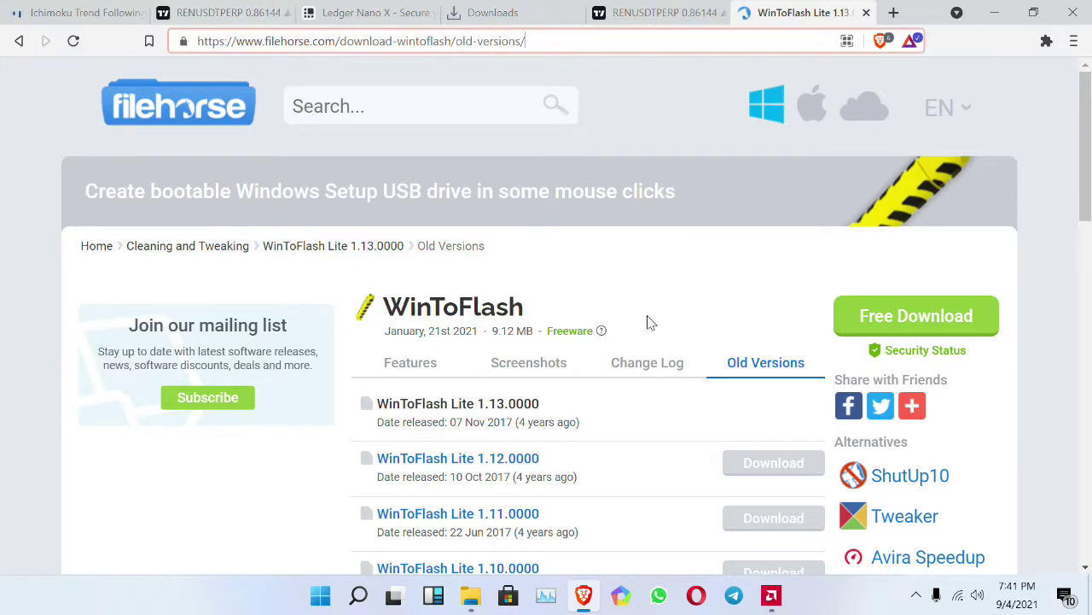
Step: Open the WinToFlash Features page and examine its release date and program details
{"action": "left_click", "coordinate": [421, 364]}
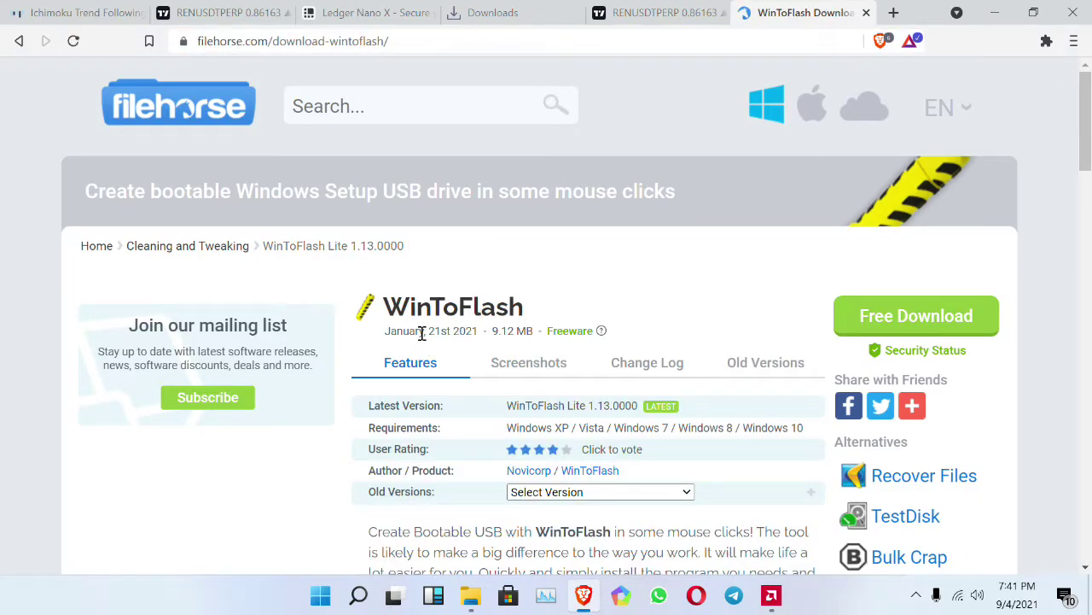
{"action": "double_click", "coordinate": [437, 331]}
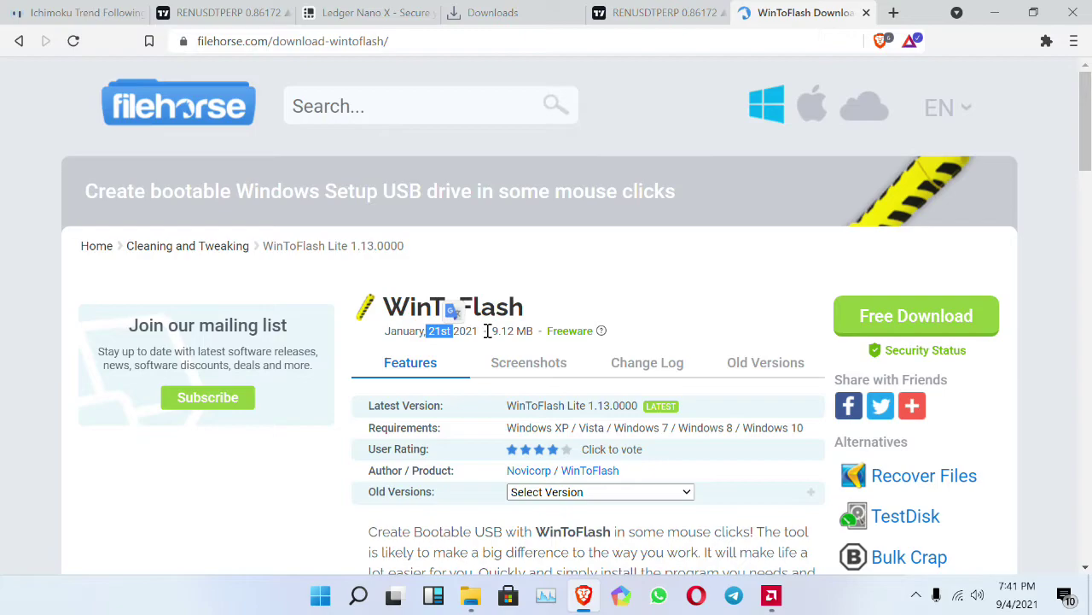
{"action": "scroll", "coordinate": [488, 330], "scroll_direction": "down", "scroll_amount": 1}
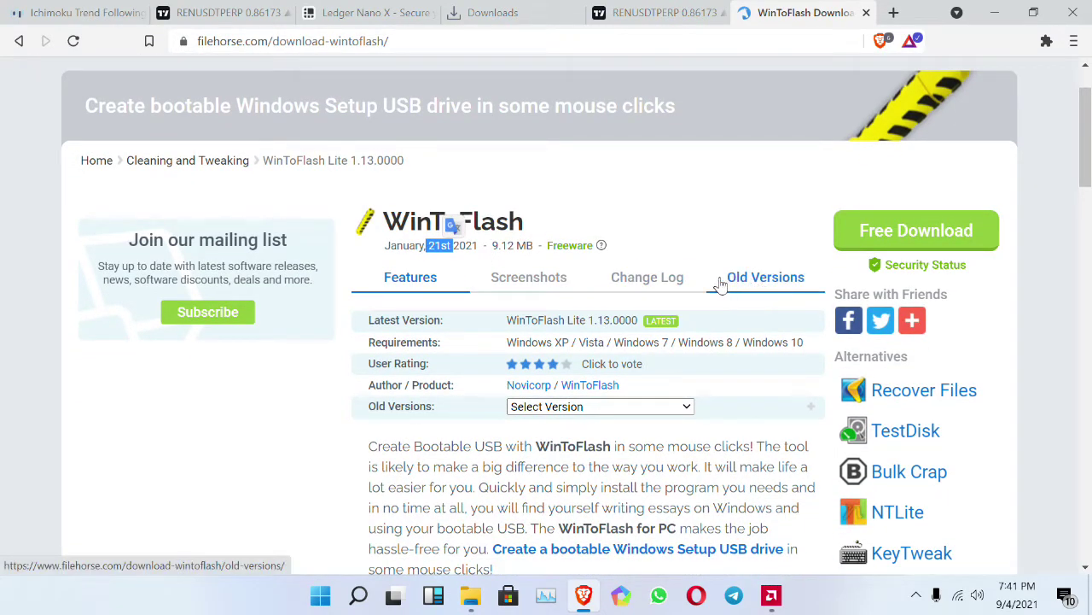
{"action": "left_click", "coordinate": [321, 364]}
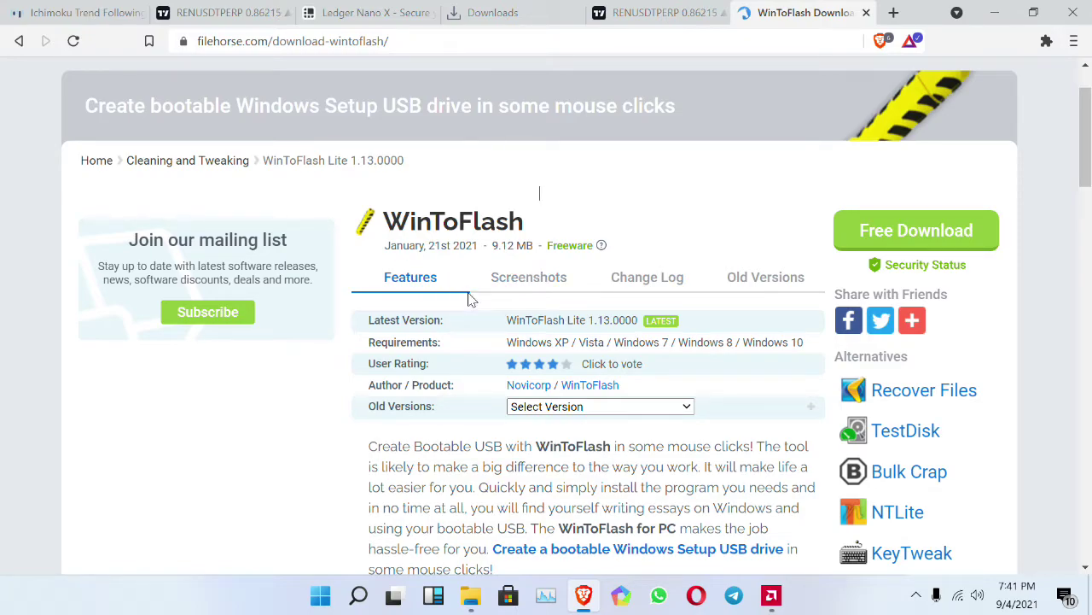
Step: Check the WinToFlash old versions list, then return to the Features page to review the latest version and requirements
{"action": "left_click", "coordinate": [762, 279]}
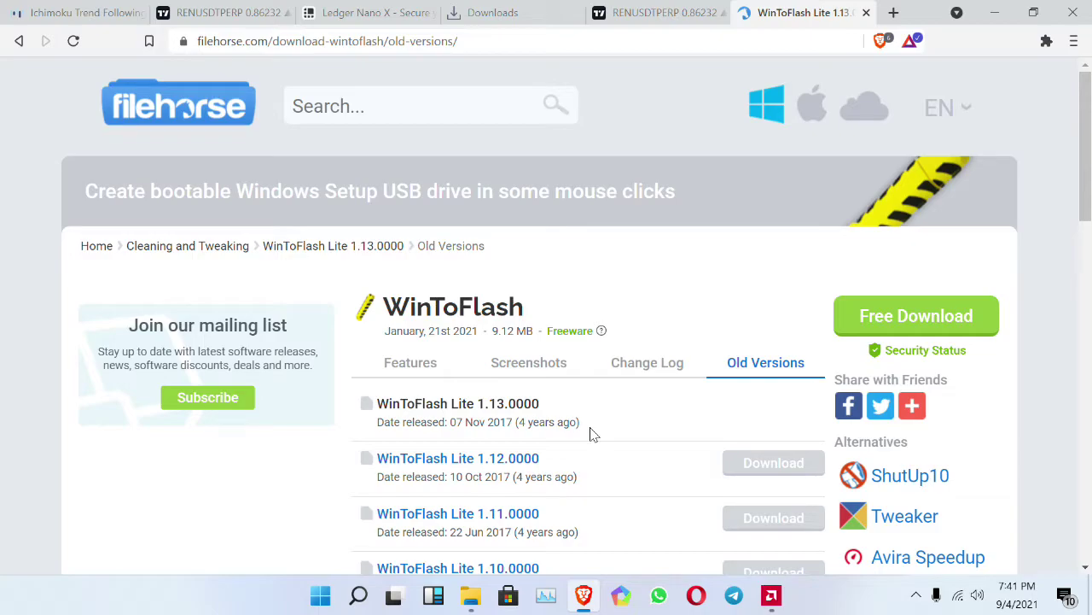
{"action": "scroll", "coordinate": [639, 464], "scroll_direction": "down", "scroll_amount": 1}
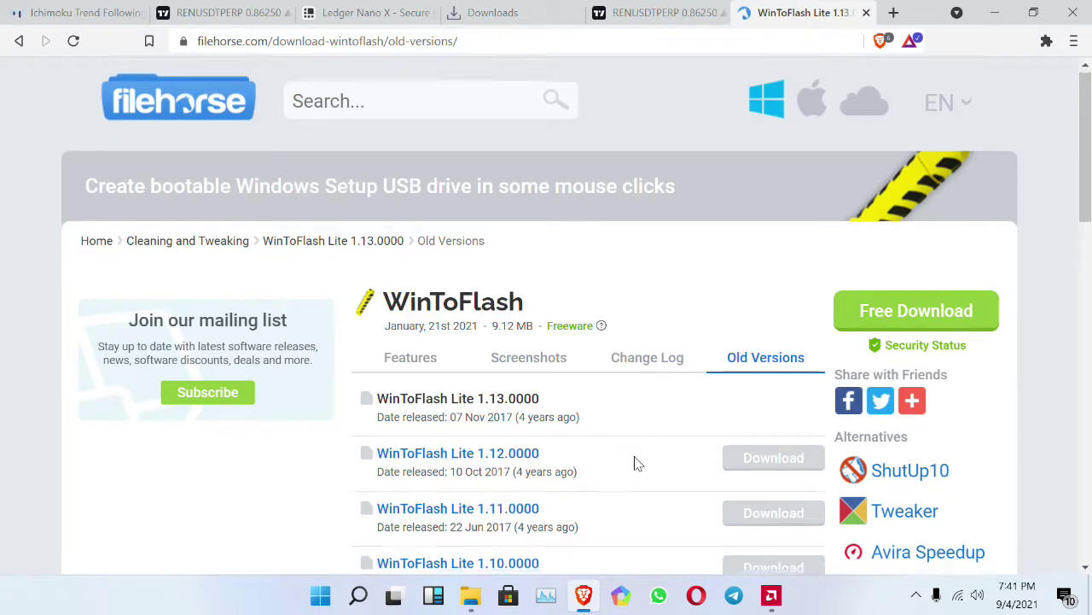
{"action": "scroll", "coordinate": [636, 463], "scroll_direction": "down", "scroll_amount": 2}
{"action": "left_click", "coordinate": [401, 109]}
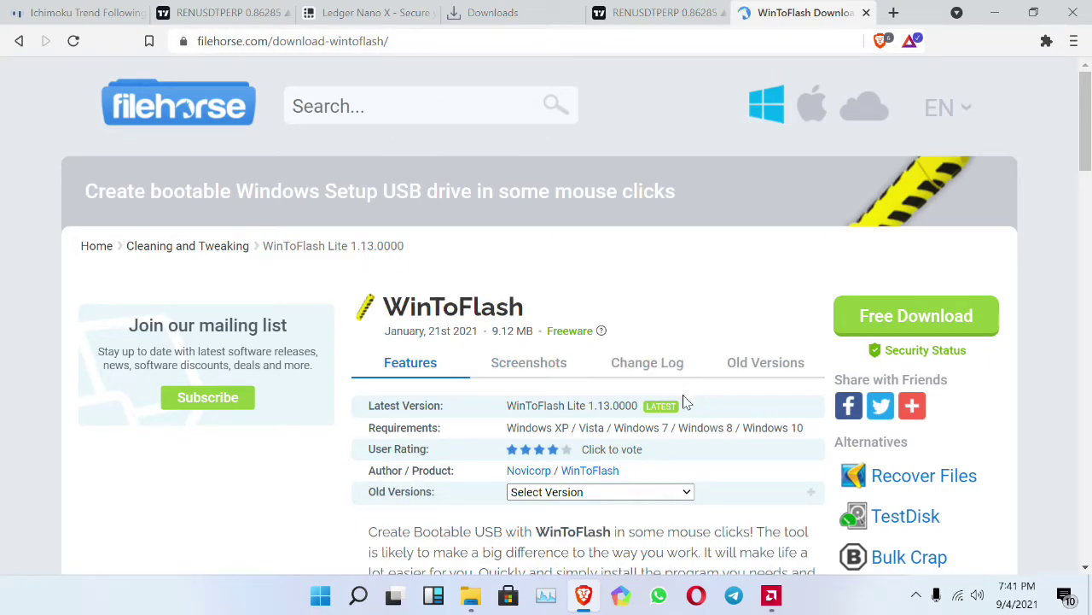
{"action": "scroll", "coordinate": [683, 401], "scroll_direction": "down", "scroll_amount": 3}
{"action": "scroll", "coordinate": [726, 264], "scroll_direction": "up", "scroll_amount": 1}
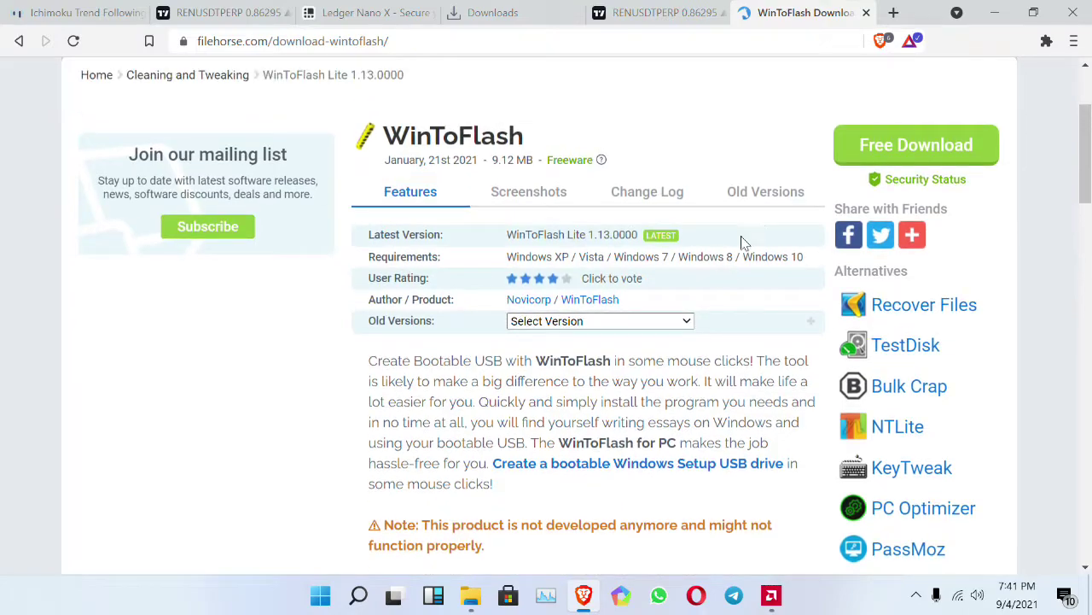
Step: Browse the downloadable older WinToFlash Lite releases in the old versions list, then minimize the browser
{"action": "left_click", "coordinate": [767, 191]}
{"action": "scroll", "coordinate": [617, 442], "scroll_direction": "down", "scroll_amount": 2}
{"action": "scroll", "coordinate": [581, 398], "scroll_direction": "down", "scroll_amount": 3}
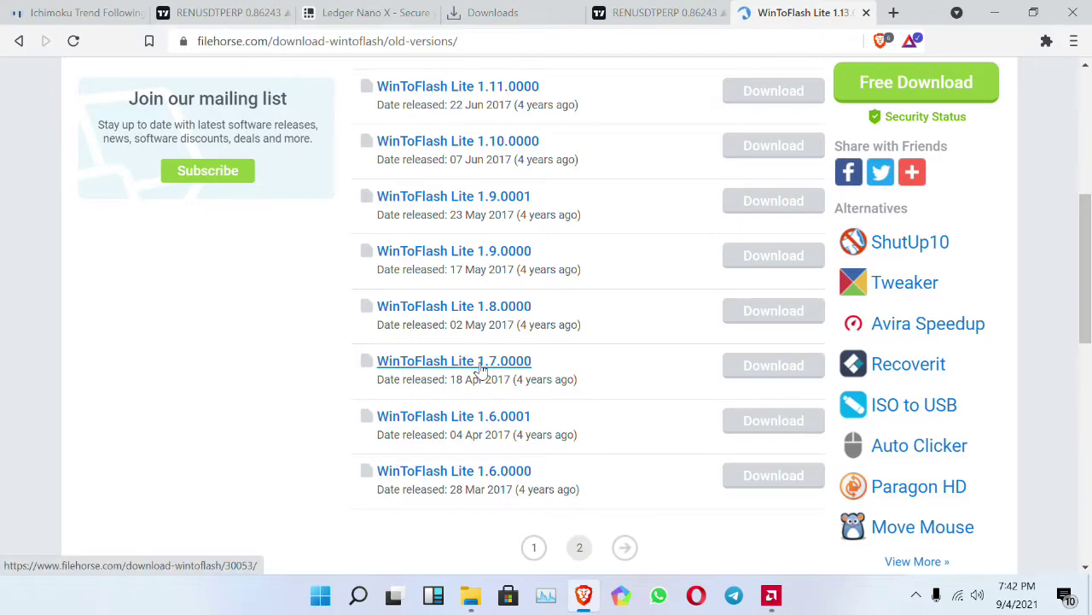
{"action": "scroll", "coordinate": [482, 371], "scroll_direction": "up", "scroll_amount": 2}
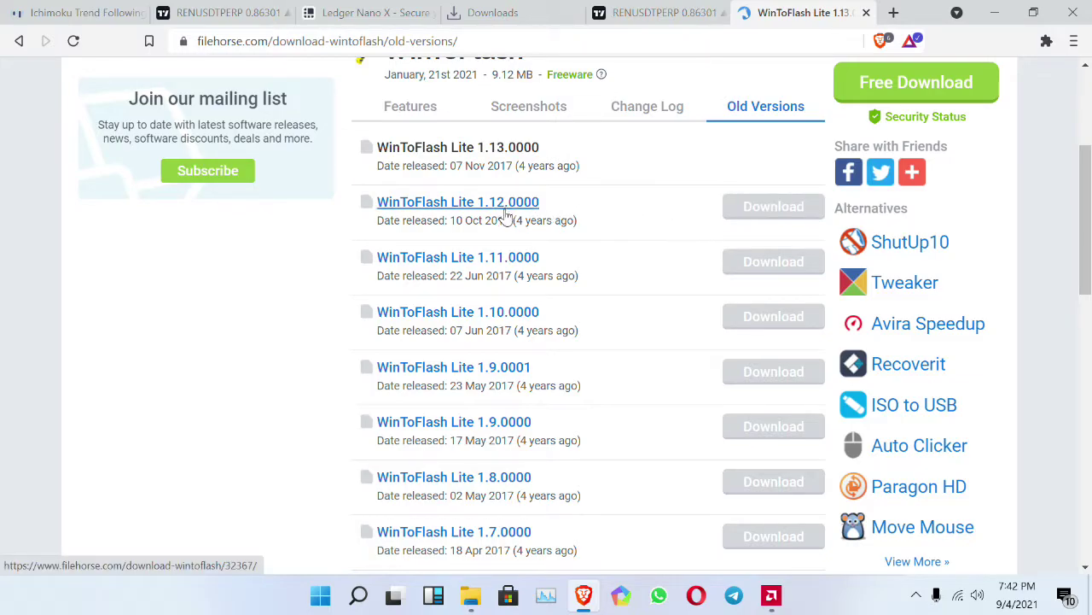
{"action": "scroll", "coordinate": [609, 305], "scroll_direction": "down", "scroll_amount": 3}
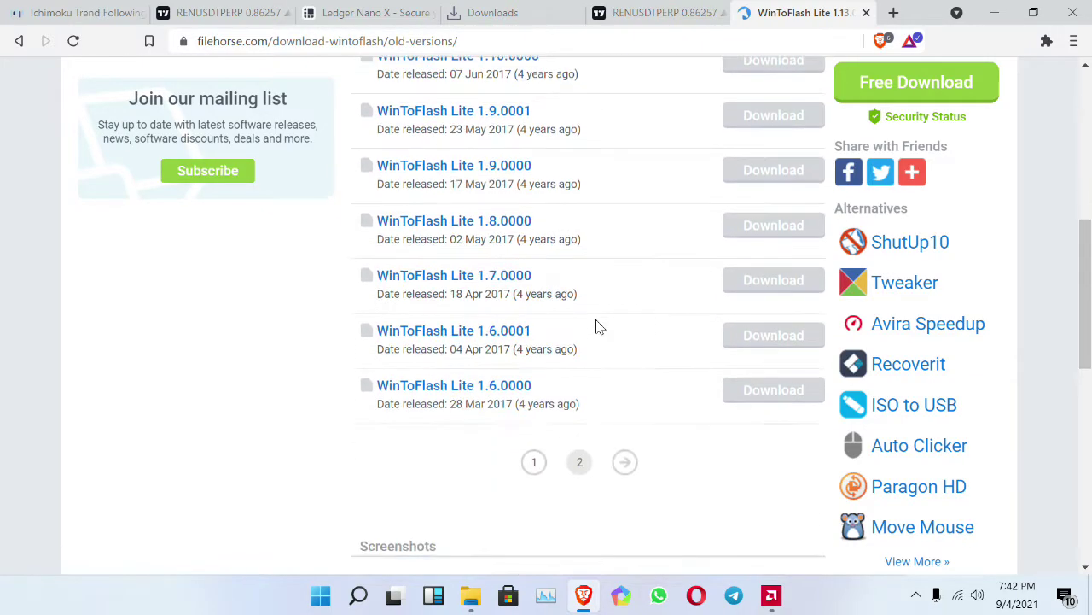
{"action": "scroll", "coordinate": [714, 344], "scroll_direction": "up", "scroll_amount": 2}
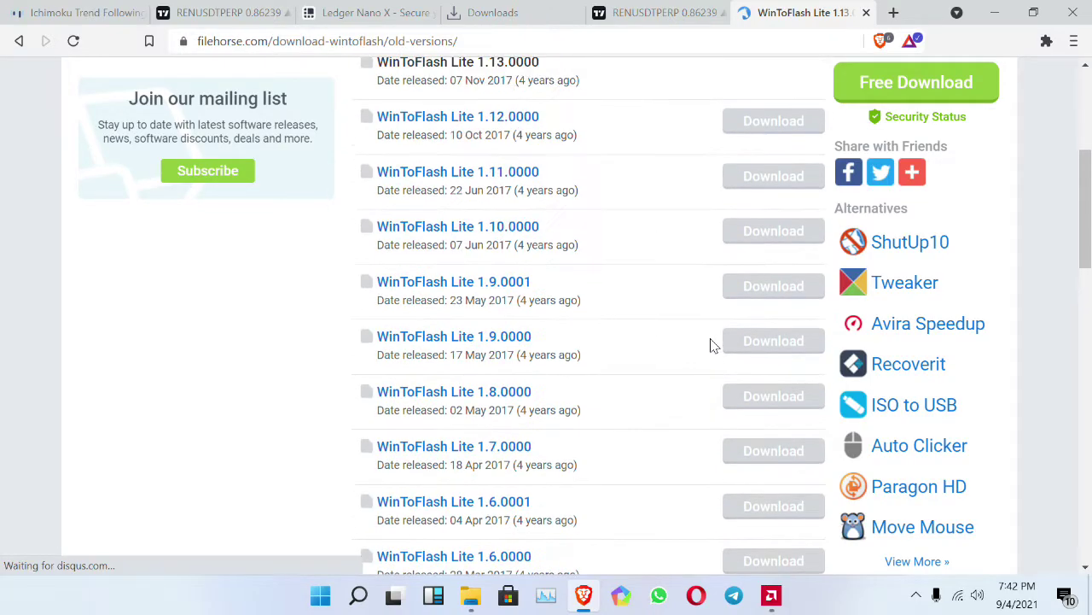
{"action": "left_click", "coordinate": [994, 12]}
{"action": "right_click", "coordinate": [557, 149]}
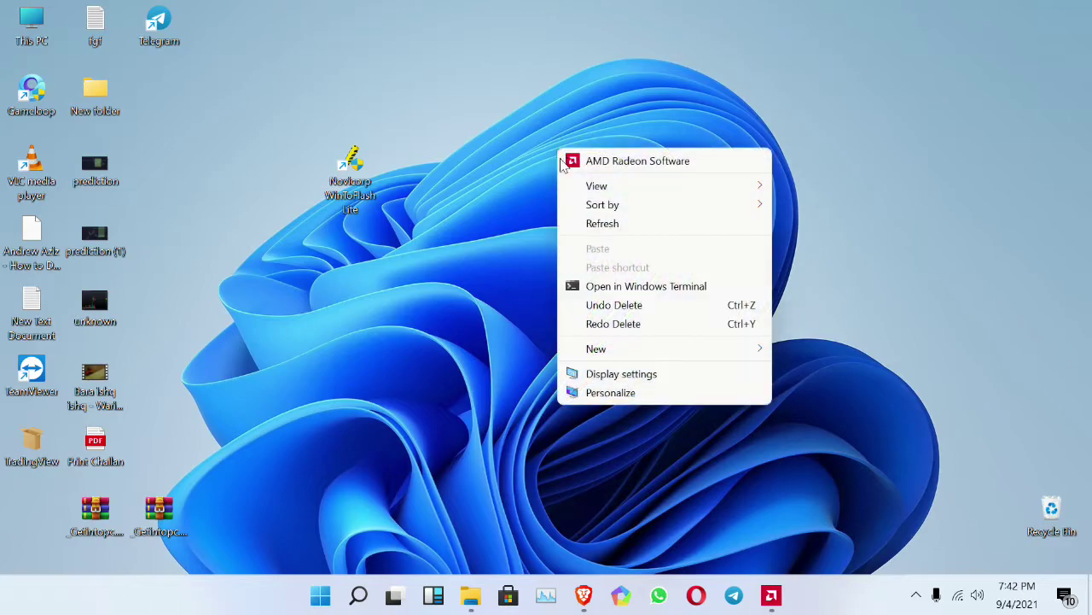
{"action": "left_click", "coordinate": [602, 223]}
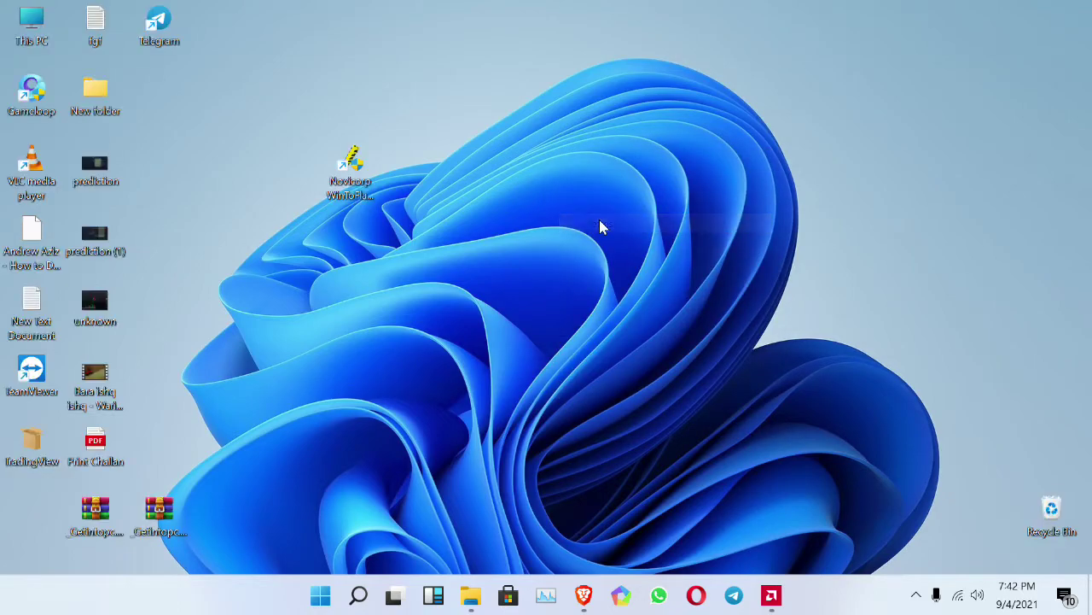
{"action": "right_click", "coordinate": [525, 90]}
{"action": "left_click", "coordinate": [565, 162]}
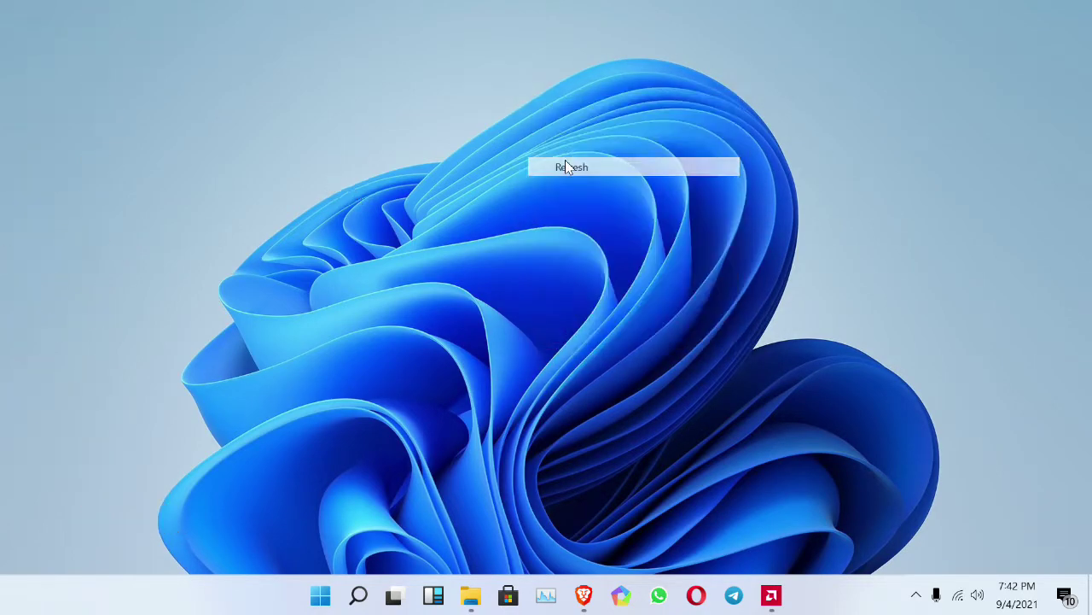
Step: Bring the browser back to review the start of the WinToFlash old versions list, then minimize it again
{"action": "left_click", "coordinate": [583, 595]}
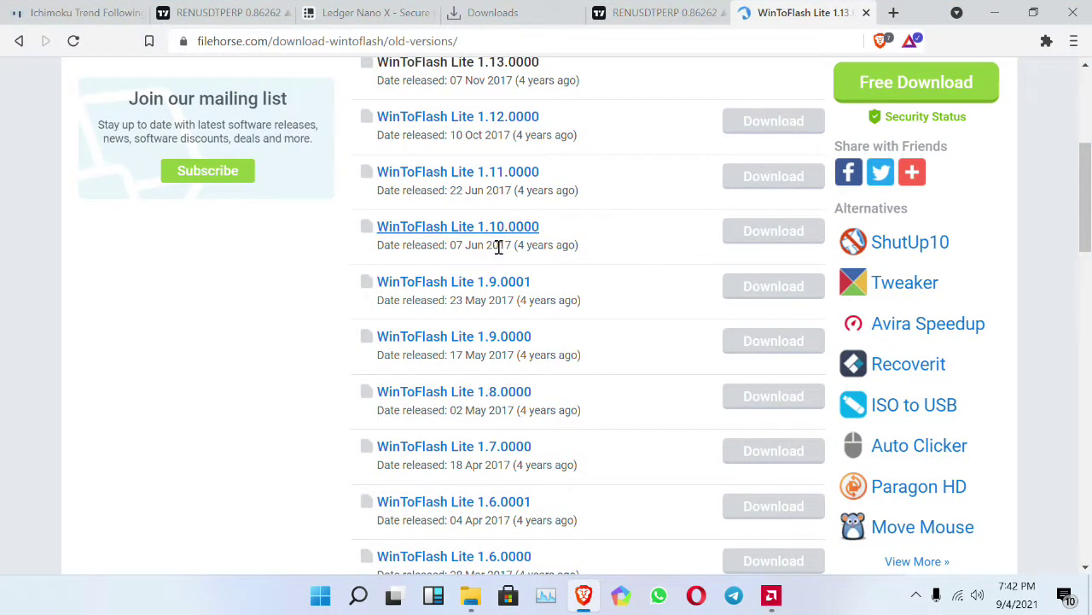
{"action": "scroll", "coordinate": [550, 320], "scroll_direction": "up", "scroll_amount": 5}
{"action": "scroll", "coordinate": [605, 441], "scroll_direction": "down", "scroll_amount": 2}
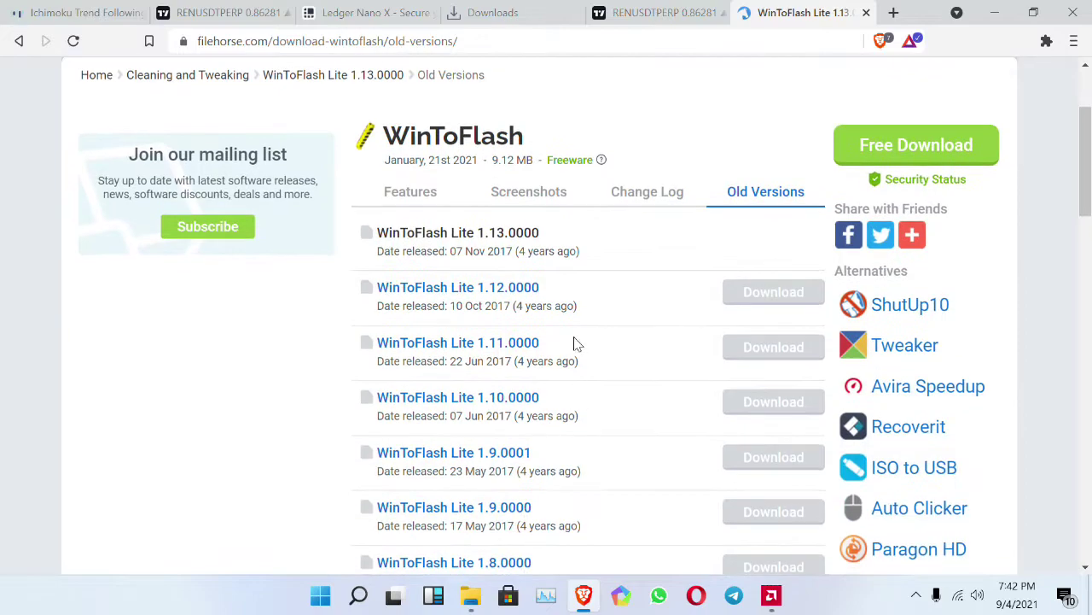
{"action": "left_click", "coordinate": [995, 12]}
{"action": "right_click", "coordinate": [598, 102]}
{"action": "left_click", "coordinate": [641, 178]}
{"action": "right_click", "coordinate": [592, 104]}
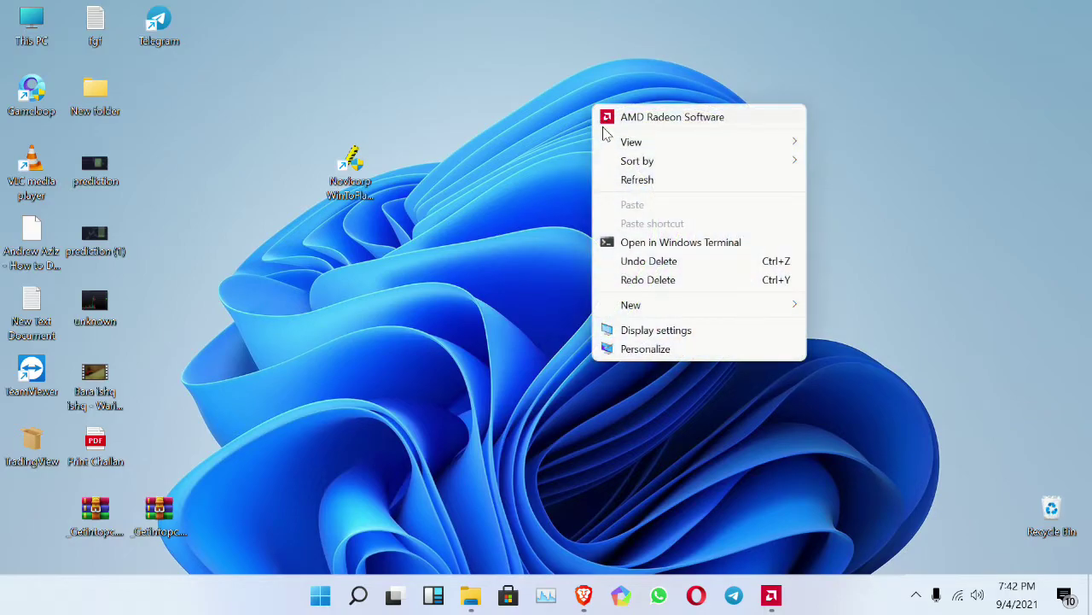
{"action": "left_click", "coordinate": [629, 178]}
Step: Launch Novicorp WinToFlash Lite from the desktop and dismiss the untested Windows version warning
{"action": "double_click", "coordinate": [345, 168]}
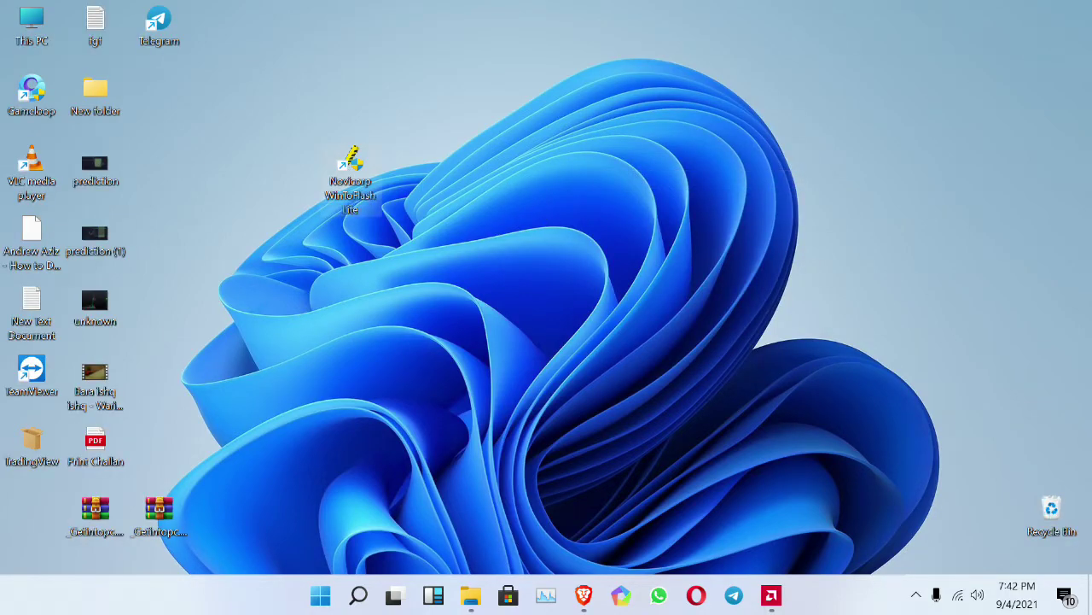
{"action": "left_click", "coordinate": [459, 417]}
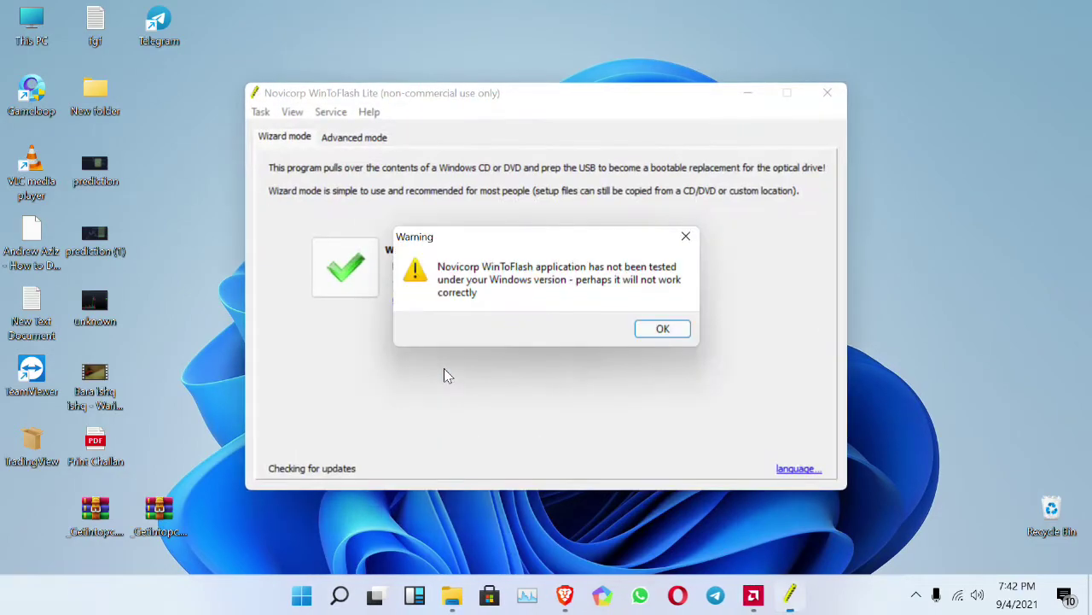
{"action": "left_click", "coordinate": [664, 330]}
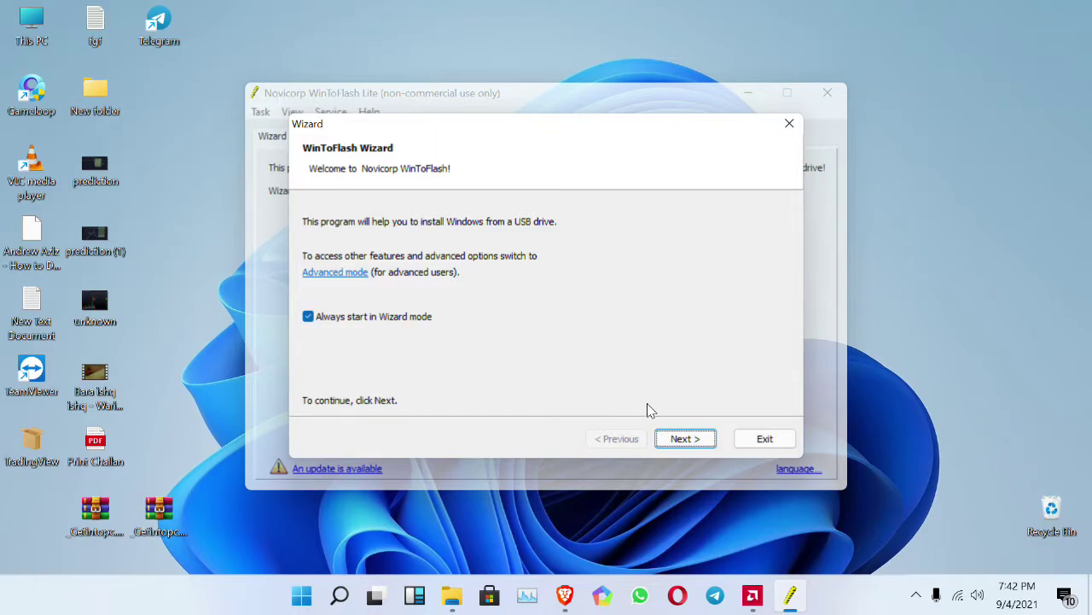
Step: Proceed past the WinToFlash Wizard's welcome page and choose an ISO image or archive as the source of files
{"action": "left_click", "coordinate": [682, 441]}
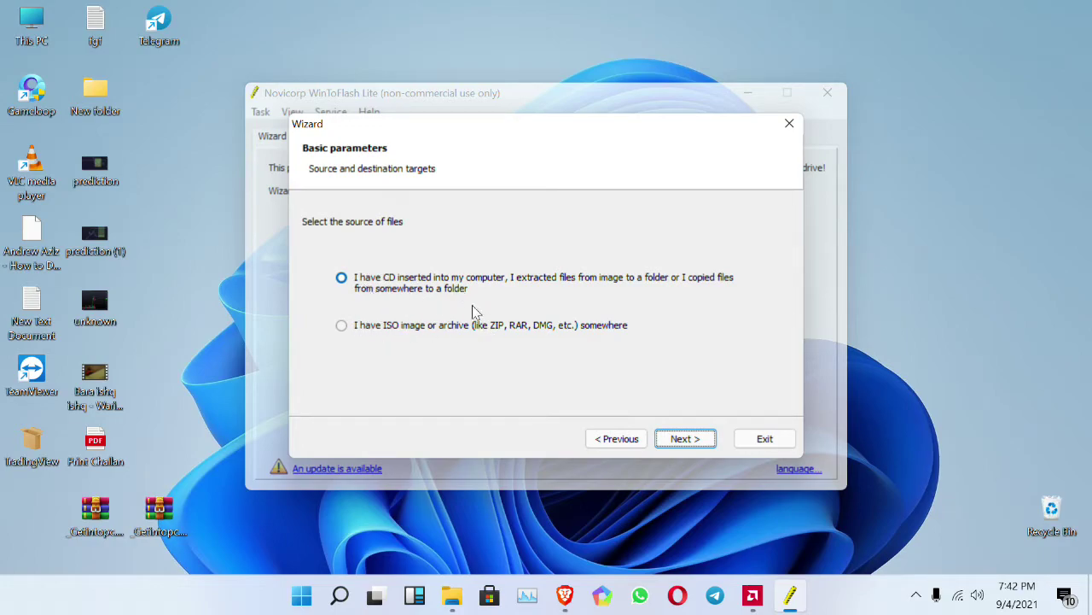
{"action": "left_click", "coordinate": [341, 328]}
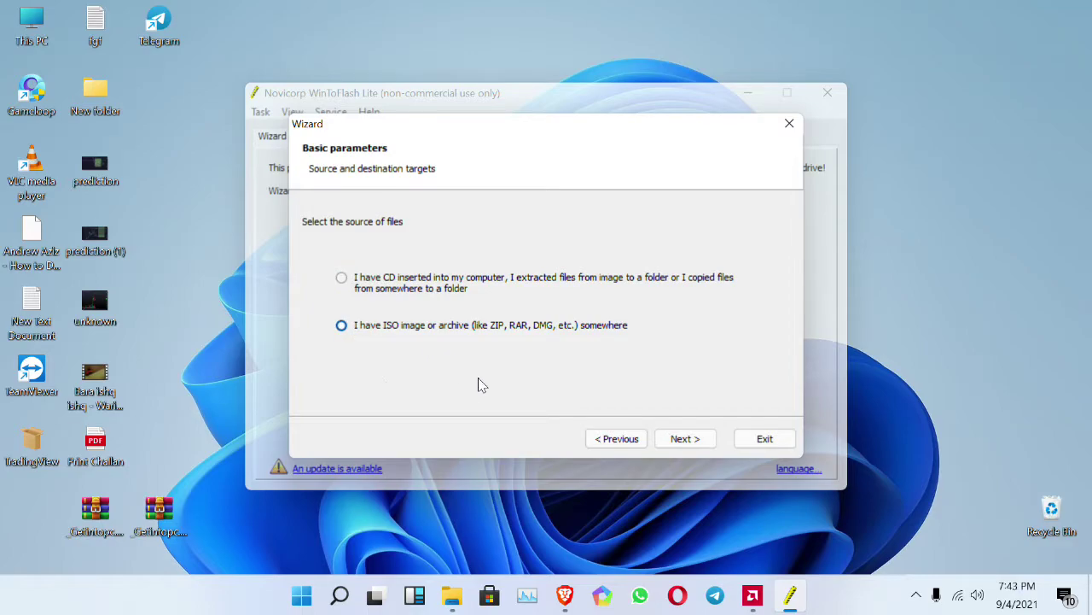
{"action": "left_click", "coordinate": [691, 441]}
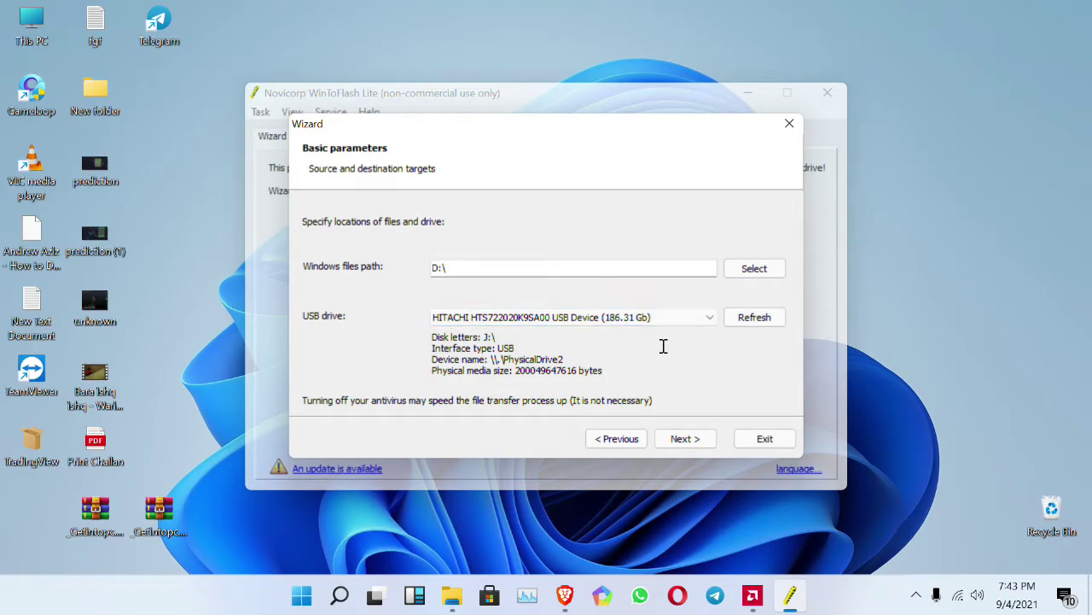
Step: Refresh the list of USB drives and select the HITACHI HTS722020K9SA00 USB Device (186.31 Gb) as the target
{"action": "left_click", "coordinate": [760, 320]}
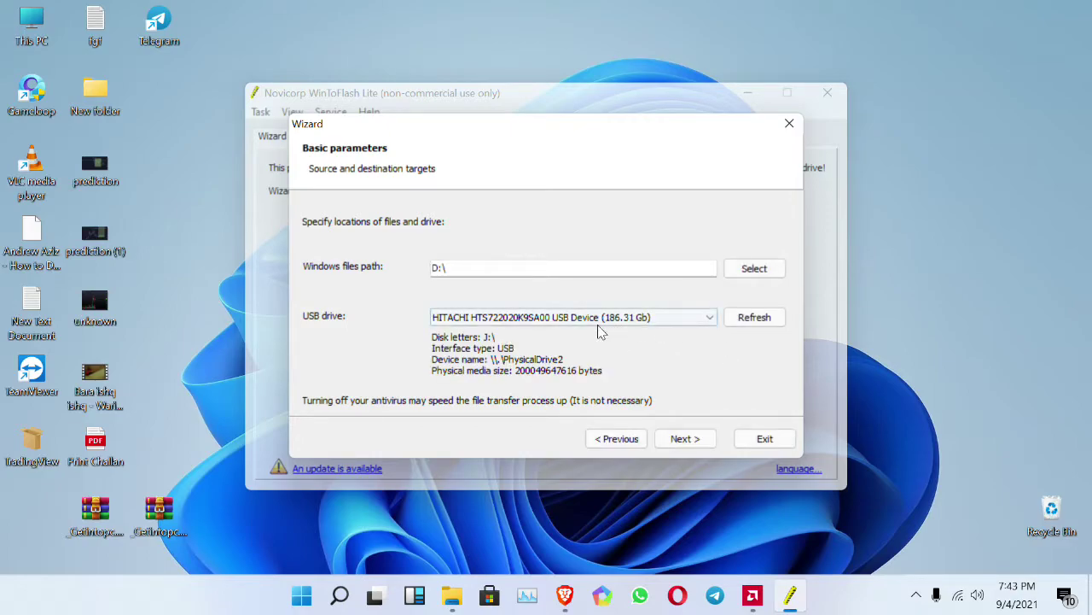
{"action": "left_click", "coordinate": [441, 320]}
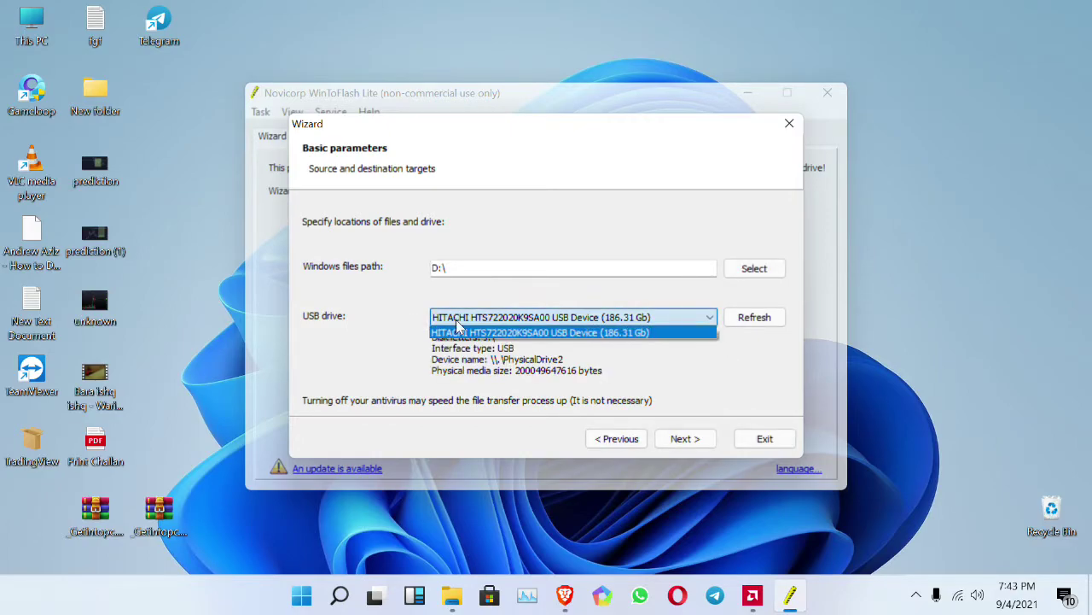
{"action": "left_click", "coordinate": [538, 332]}
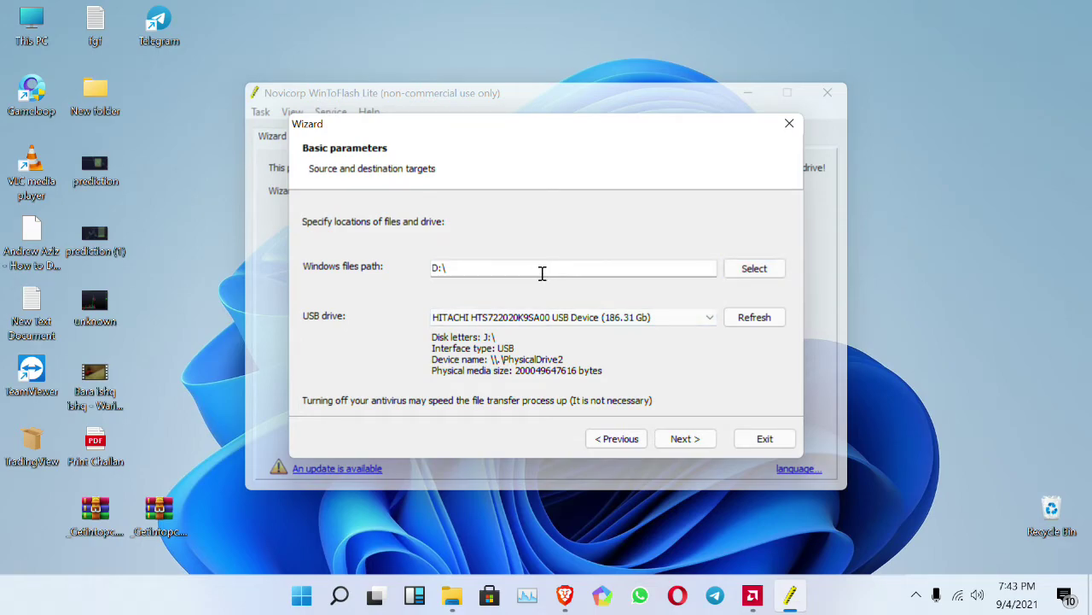
Step: Set the Windows files path to the en_windows_10_pro_10240_x64_dvd image in the NEWw 29-9-2020 folder on drive F
{"action": "left_click", "coordinate": [765, 278]}
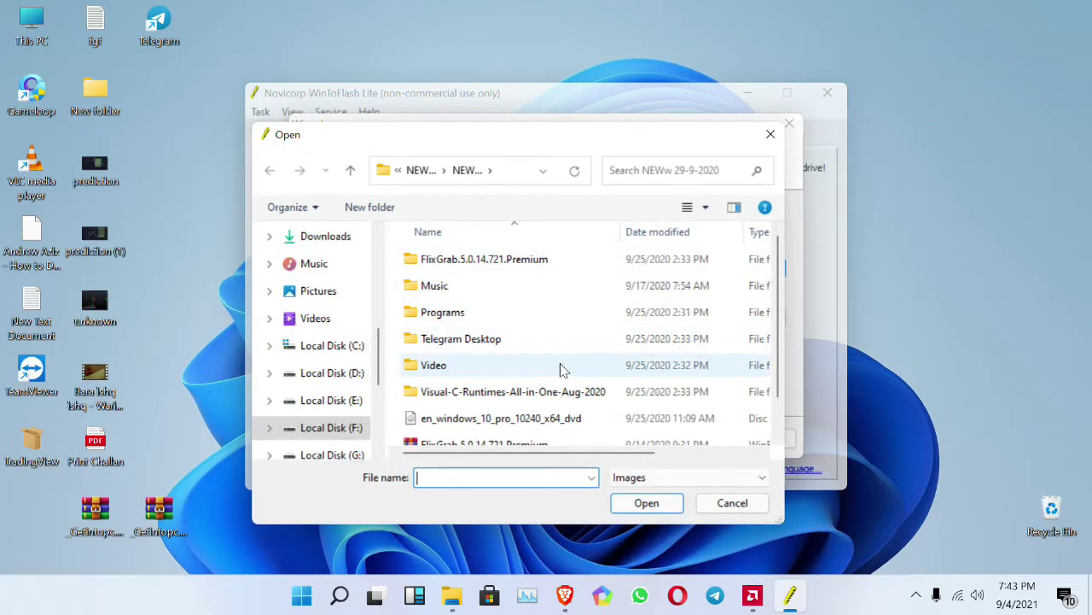
{"action": "scroll", "coordinate": [561, 371], "scroll_direction": "down", "scroll_amount": 1}
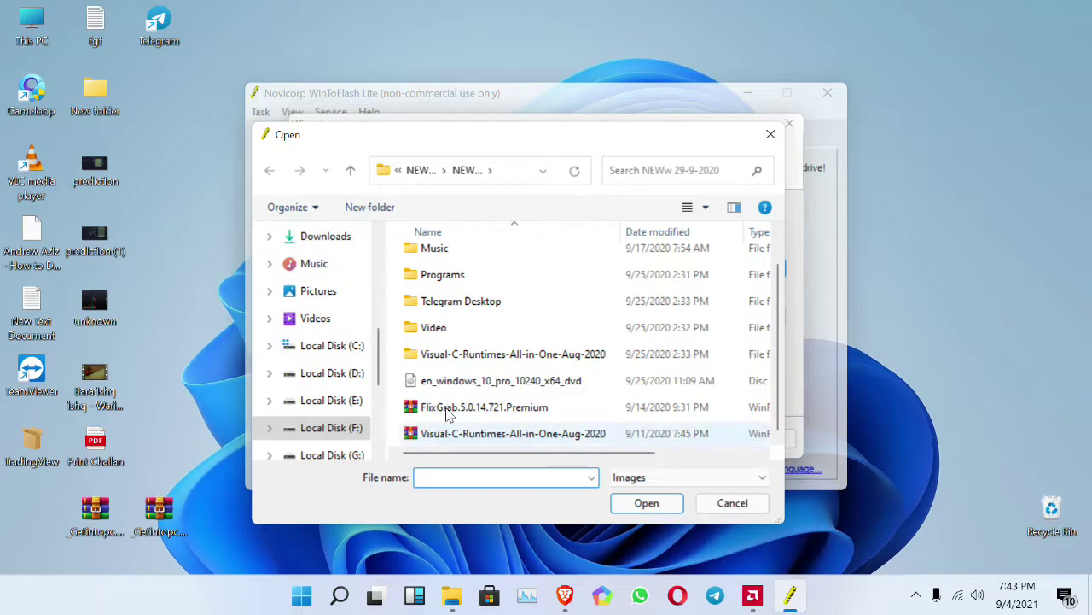
{"action": "left_click", "coordinate": [465, 382]}
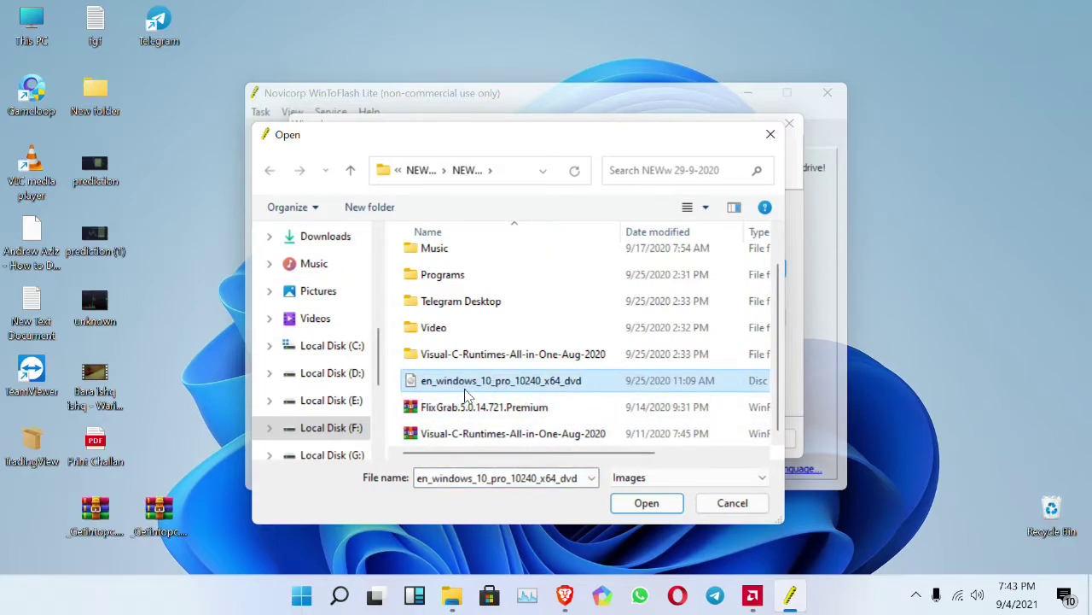
{"action": "left_click", "coordinate": [647, 503]}
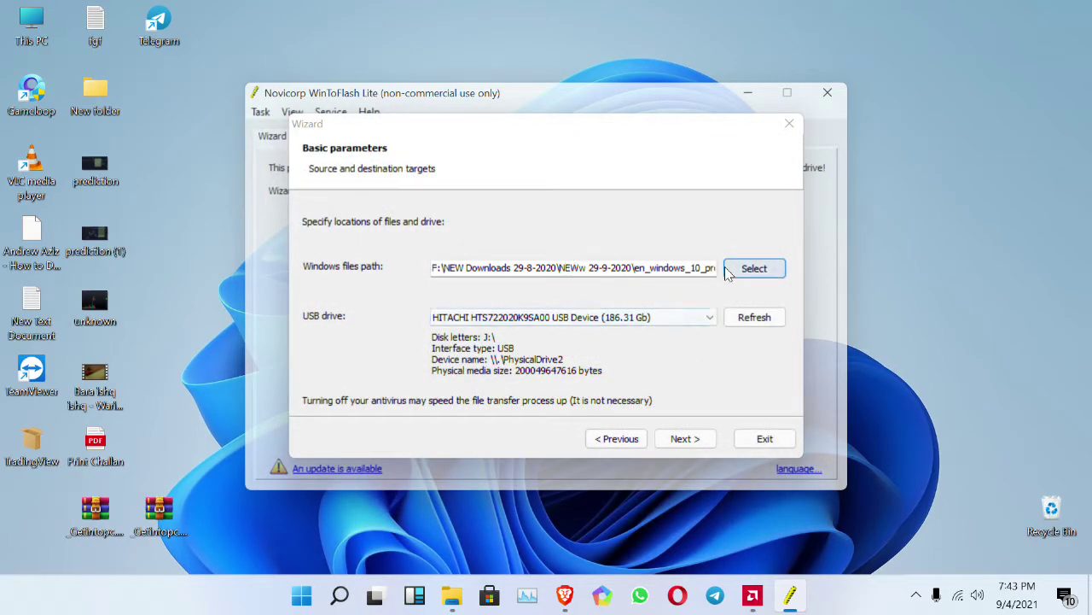
Step: Check the Windows files path through to its end, including the image's file name and extension
{"action": "left_click", "coordinate": [671, 270]}
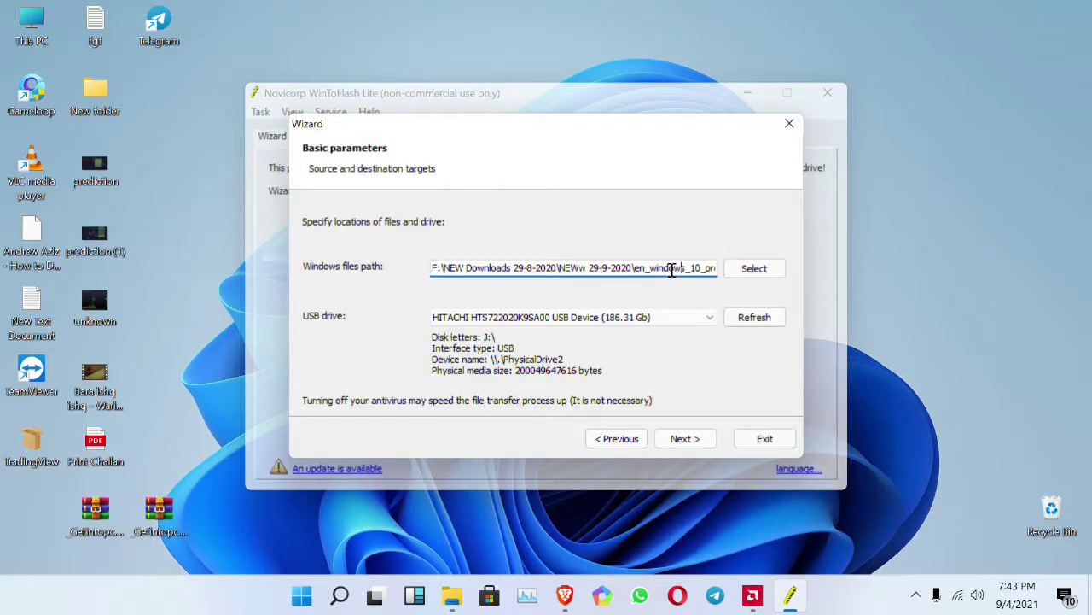
{"action": "key", "text": "Right"}
{"action": "key", "text": "Right"}
{"action": "key", "text": "Right"}
{"action": "key", "text": "Right"}
{"action": "key", "text": "Right"}
{"action": "key", "text": "Right"}
{"action": "key", "text": "Right"}
{"action": "key", "text": "Right"}
{"action": "key", "text": "Right"}
{"action": "key", "text": "Right"}
{"action": "key", "text": "Right"}
{"action": "key", "text": "Right"}
{"action": "key", "text": "Right"}
{"action": "key", "text": "Right"}
{"action": "key", "text": "Right"}
{"action": "key", "text": "Right"}
{"action": "key", "text": "Right"}
{"action": "key", "text": "Right"}
{"action": "key", "text": "Right"}
{"action": "key", "text": "Right"}
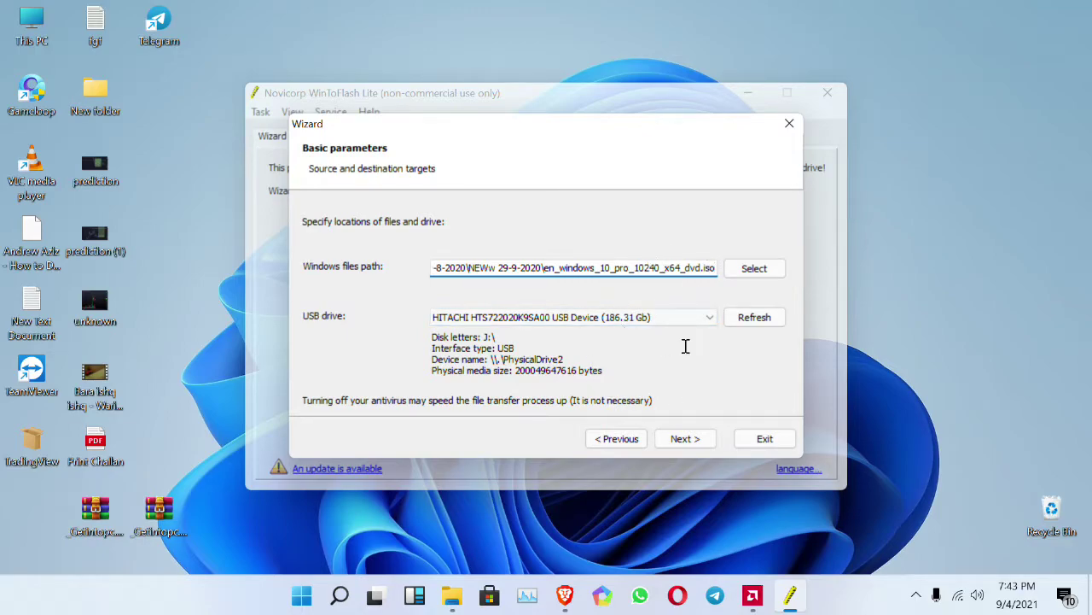
Step: Start creating the bootable USB and agree to format the target disk, erasing all its data
{"action": "left_click", "coordinate": [679, 441]}
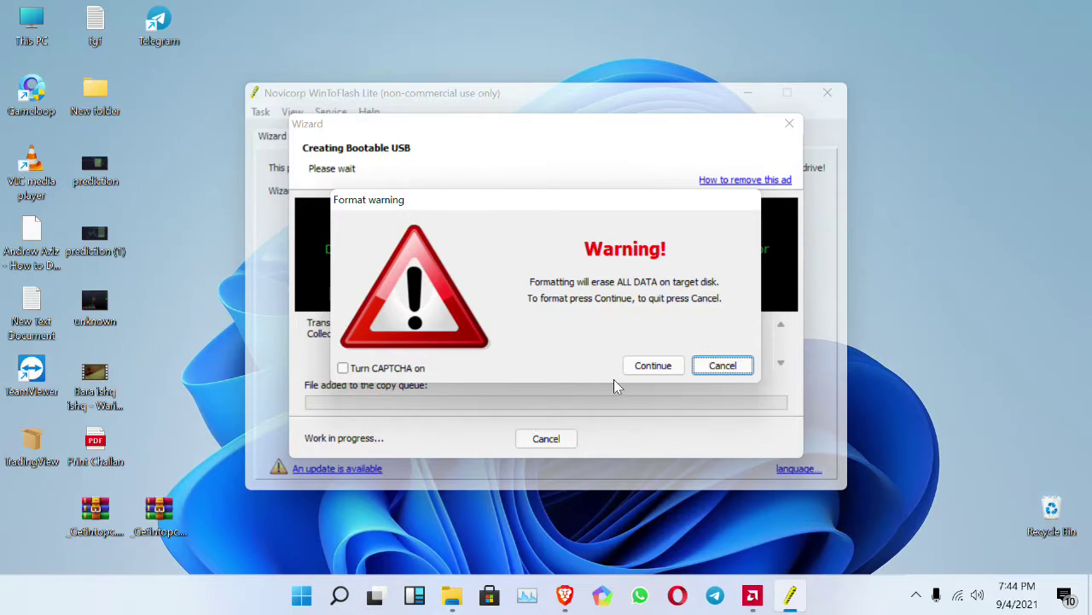
{"action": "left_click", "coordinate": [648, 370]}
{"action": "left_click", "coordinate": [544, 379]}
{"action": "left_click", "coordinate": [596, 437]}
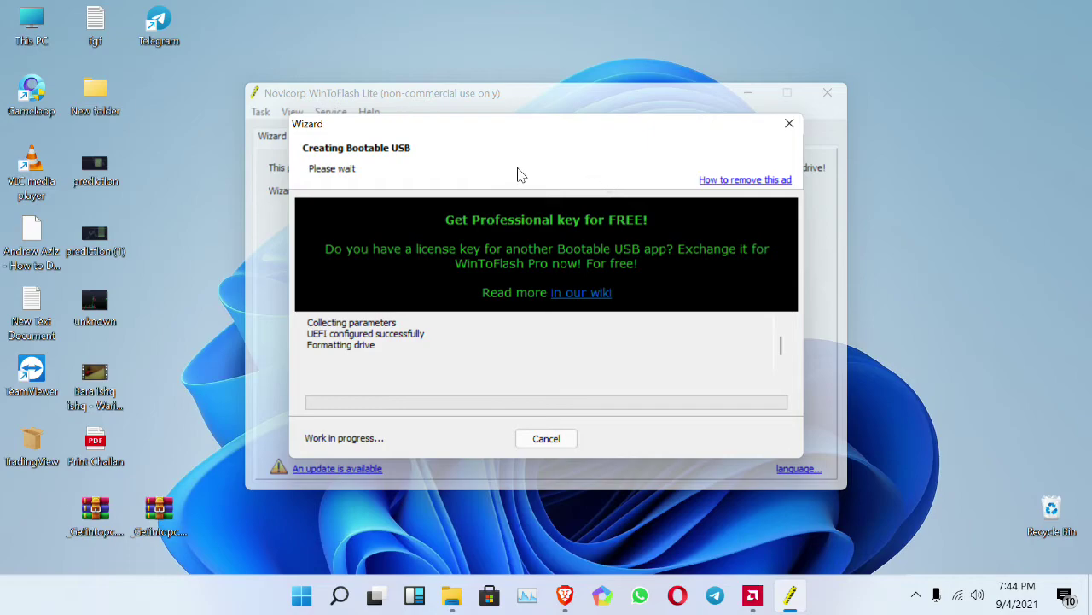
{"action": "left_click_drag", "start_coordinate": [564, 126], "coordinate": [596, 119]}
{"action": "left_click", "coordinate": [562, 86]}
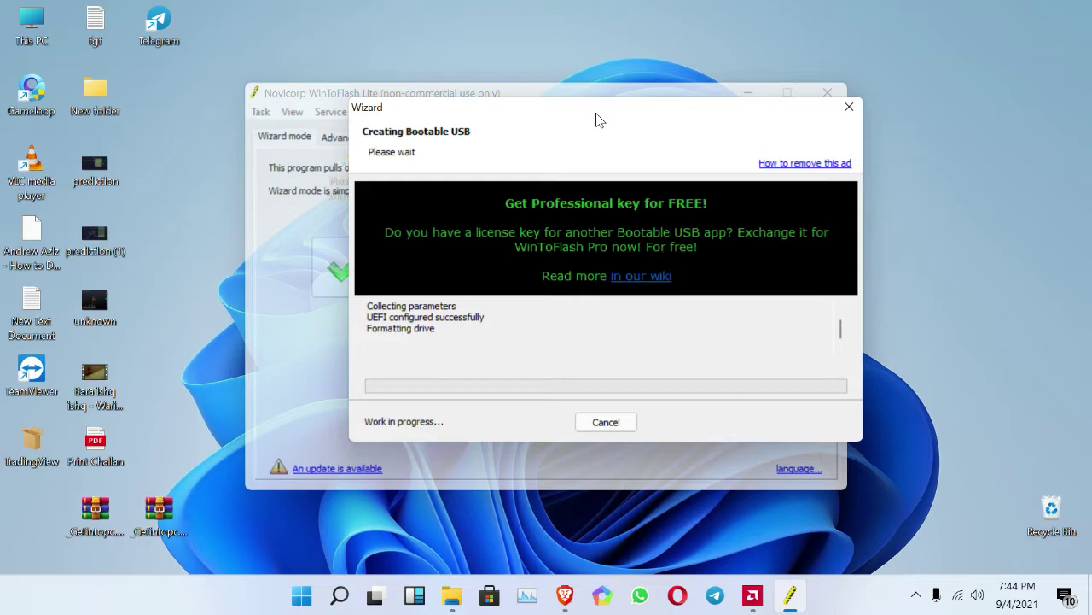
{"action": "left_click_drag", "start_coordinate": [596, 120], "coordinate": [556, 123]}
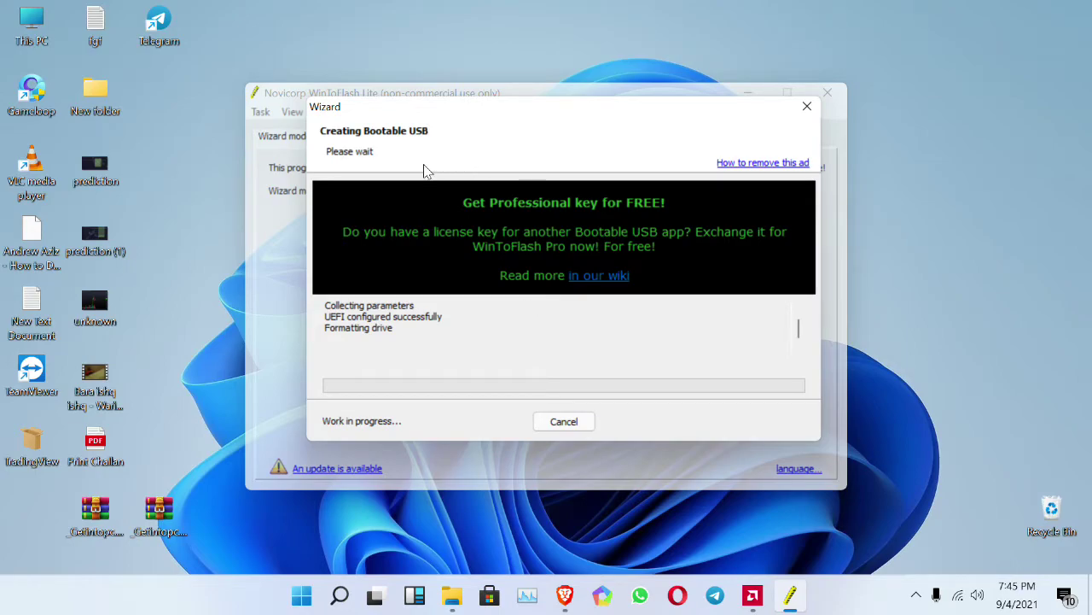
{"action": "mouse_move", "coordinate": [446, 114]}
{"action": "left_mouse_down"}
{"action": "mouse_move", "coordinate": [338, 128]}
{"action": "mouse_move", "coordinate": [442, 95]}
{"action": "left_mouse_up"}
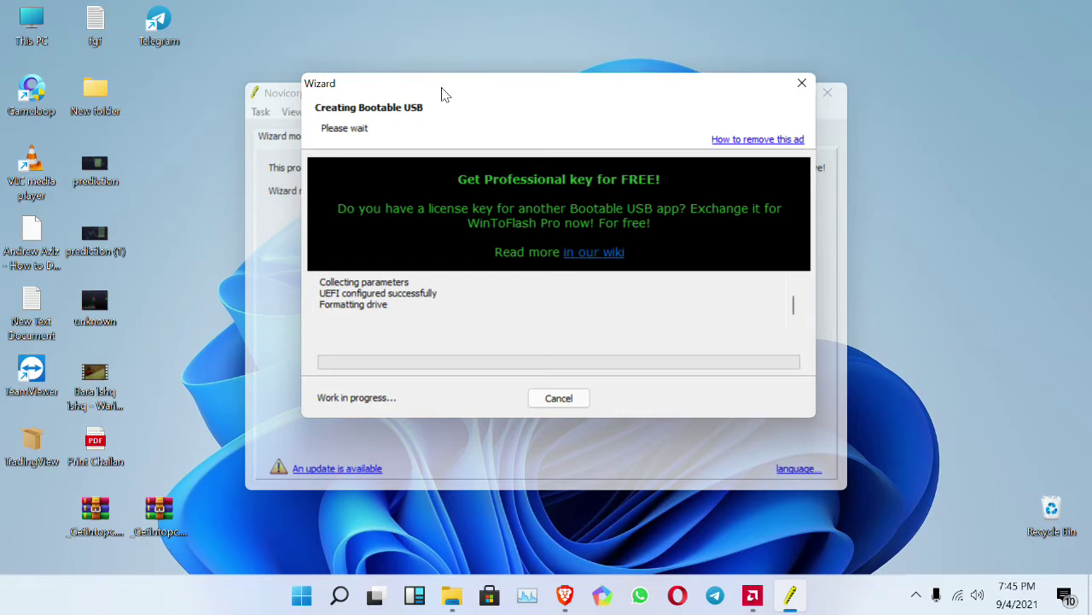
{"action": "left_click_drag", "start_coordinate": [466, 93], "coordinate": [491, 90]}
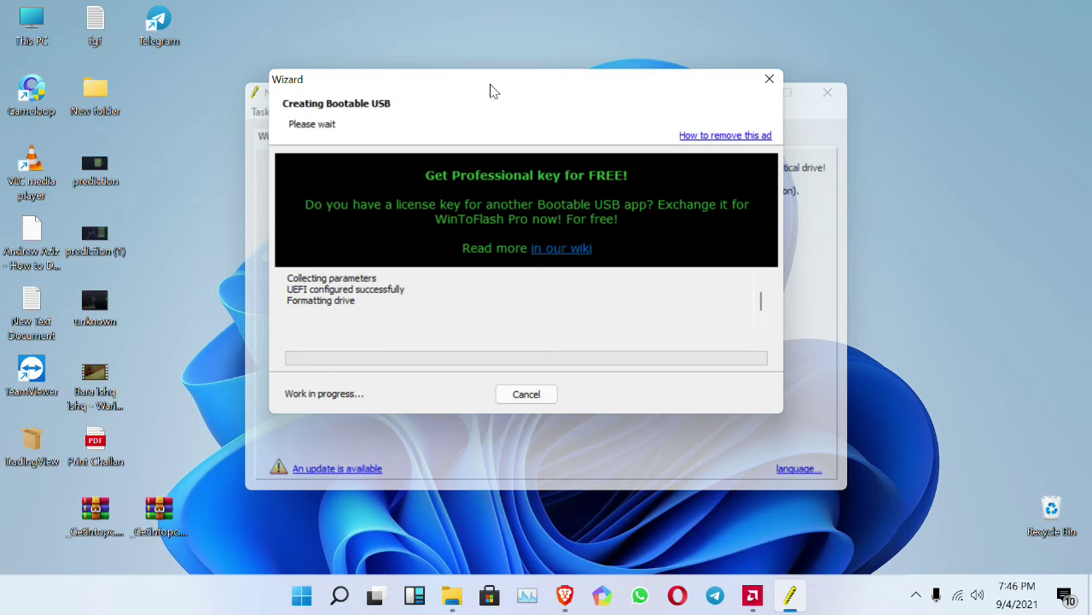
{"action": "left_click_drag", "start_coordinate": [491, 89], "coordinate": [504, 78]}
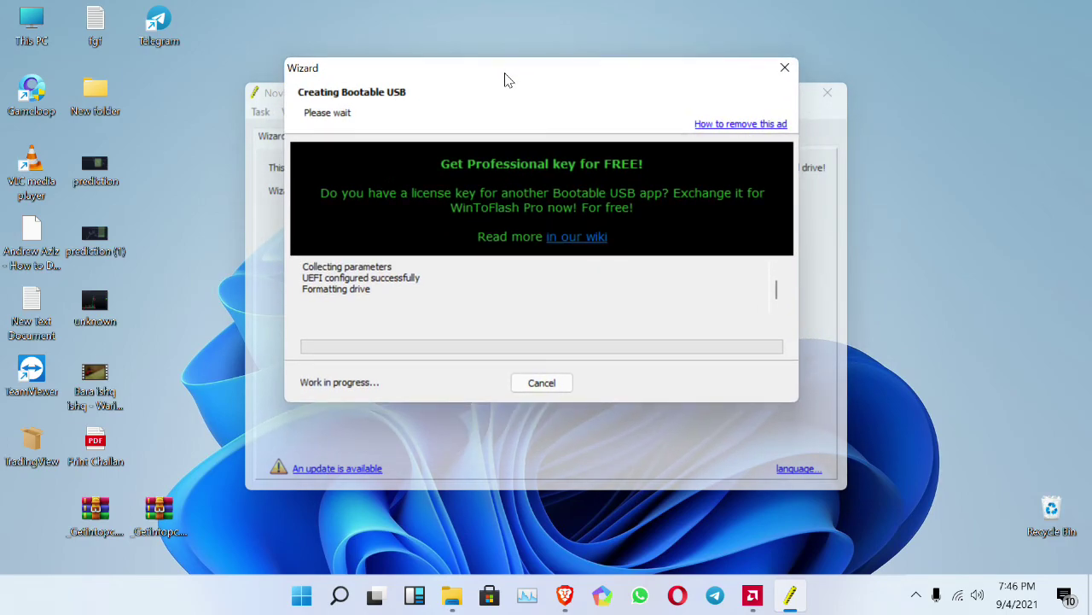